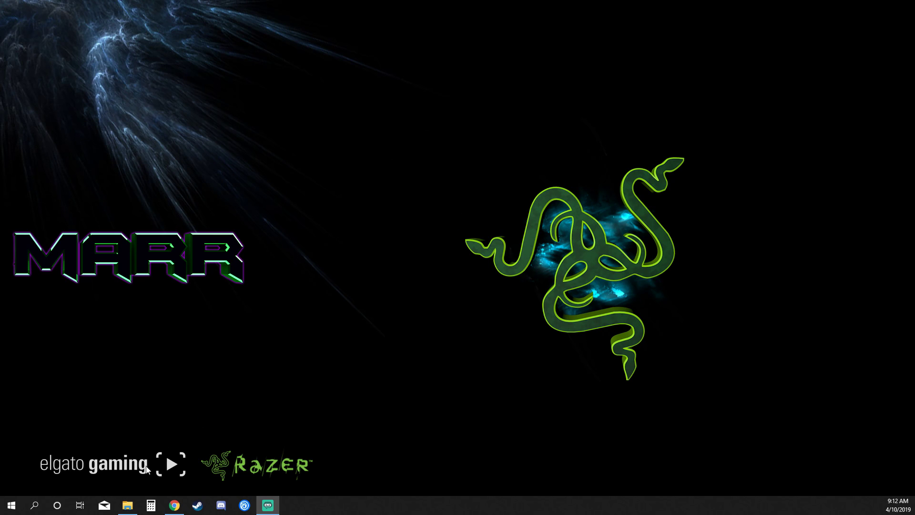
Bring up File Explorer's Network page listing the Archer_C20 router under Network Infrastructure.
mouse_move(127, 509)
Open the Archer_C20 router's Properties dialog from the Network folder.
left_click(127, 506)
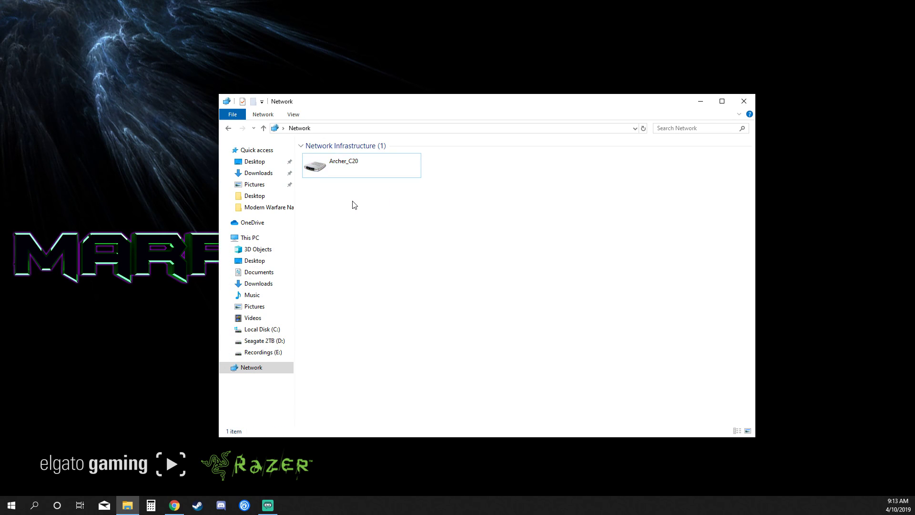
right_click(348, 162)
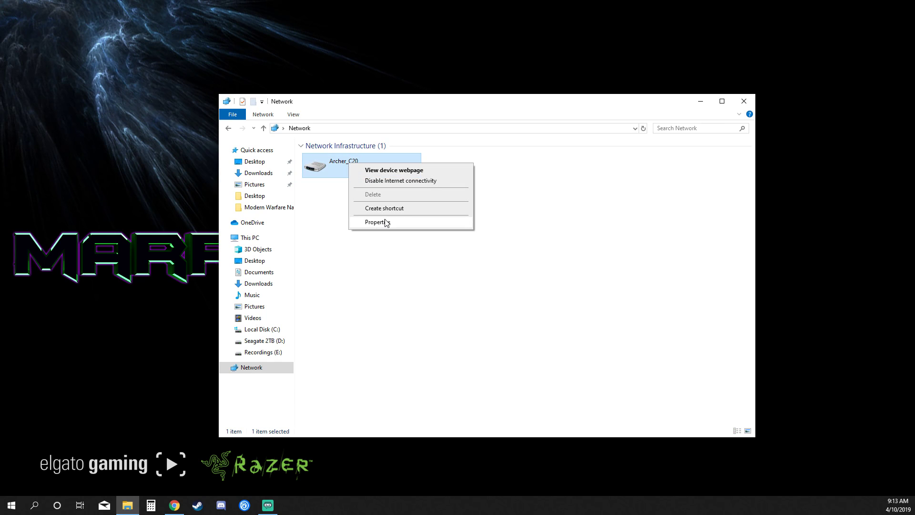
left_click(345, 226)
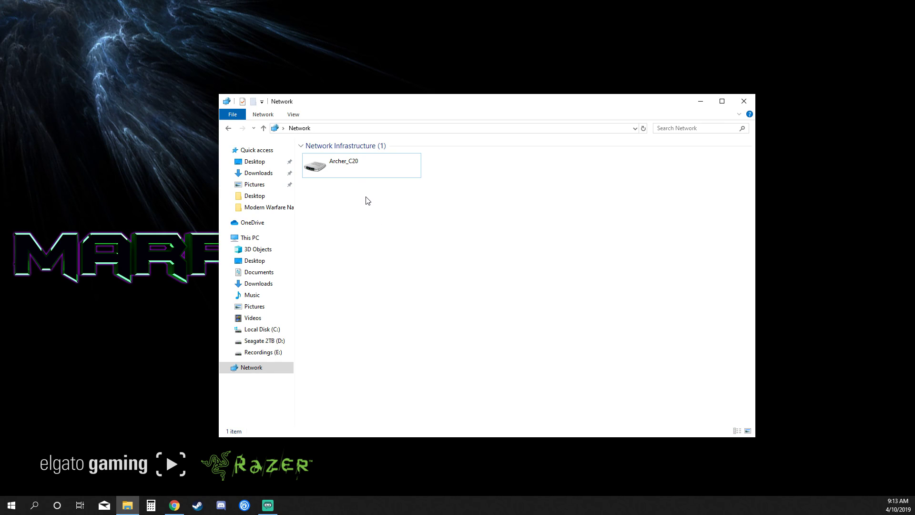
left_click_drag(368, 200, 338, 168)
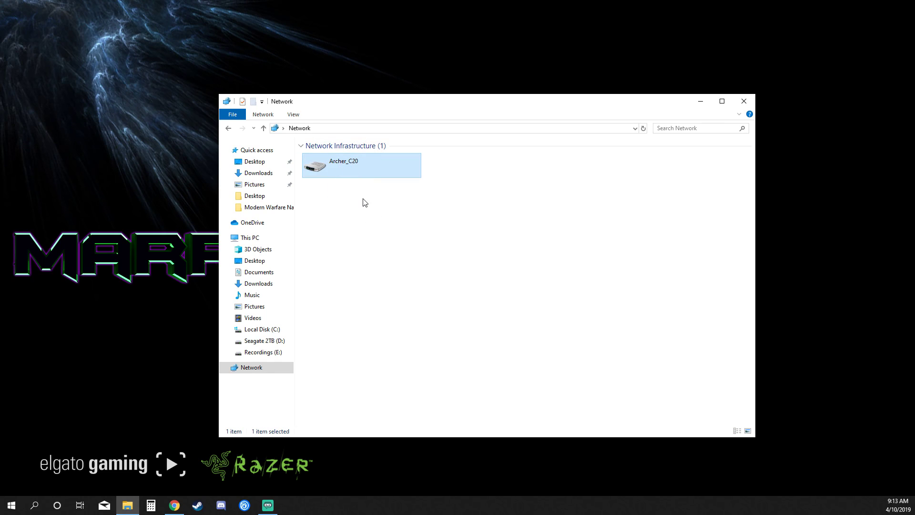
right_click(345, 162)
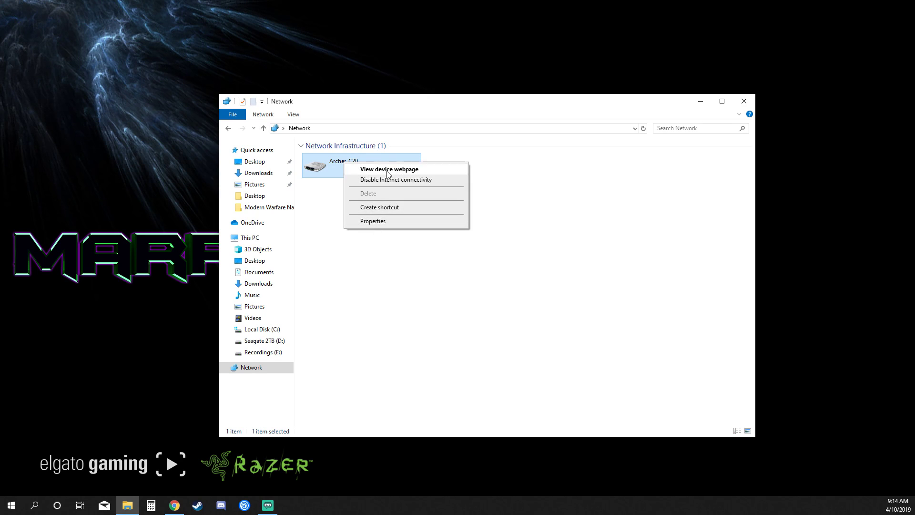
left_click(379, 221)
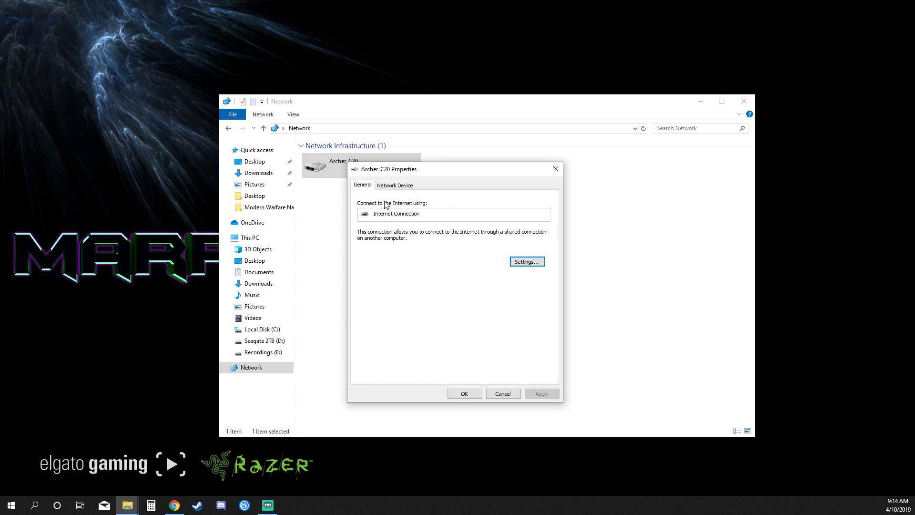
Open the router's Advanced Settings and start a new service entry form.
left_click(537, 263)
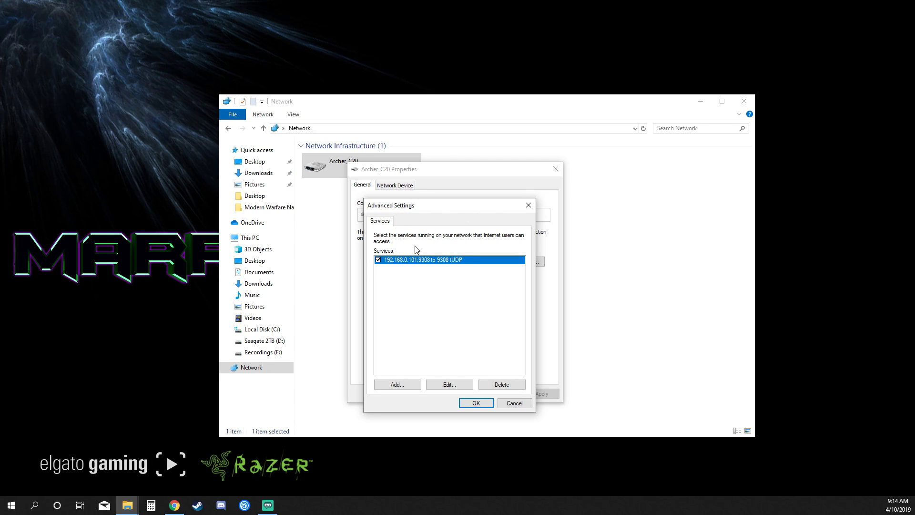
left_click(399, 385)
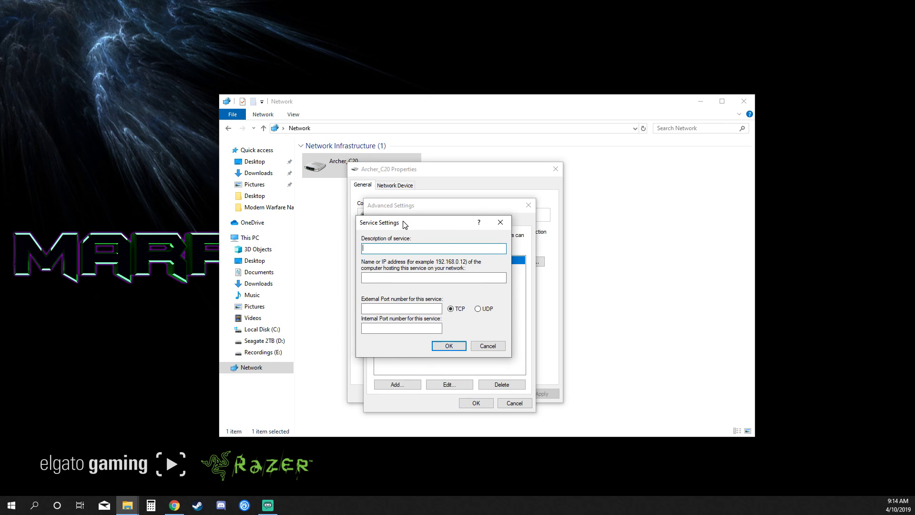
key("Escape")
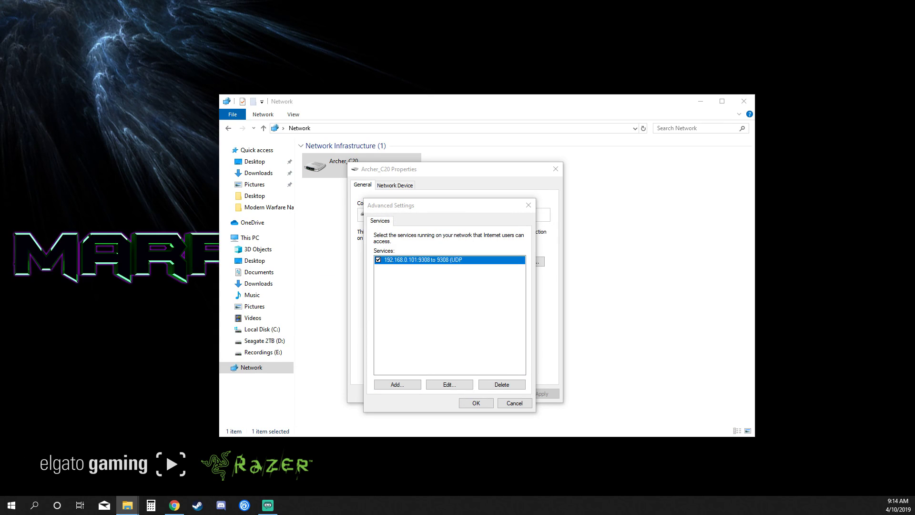
key("Return")
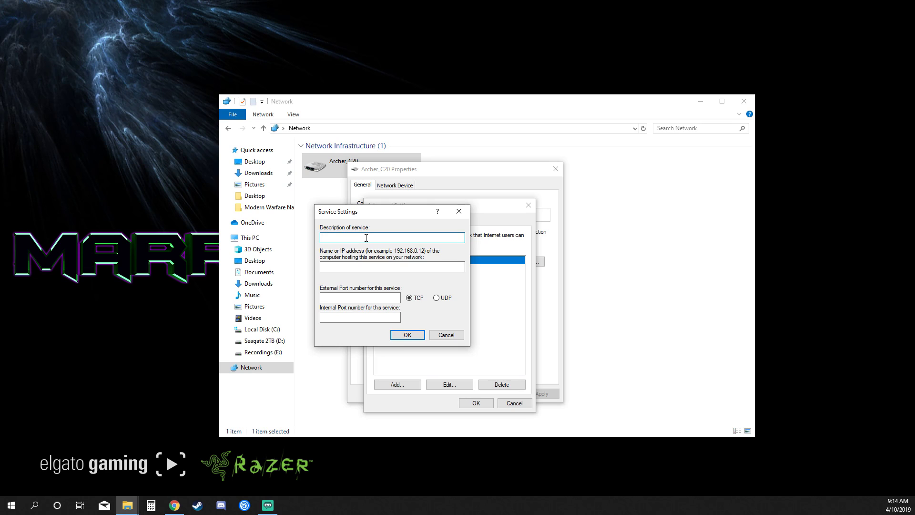
Type 'CoD MW 2019' as the description, clear it, and move the form aside.
type("CoD MW")
type("2019")
key("ctrl+a")
key("BackSpace")
left_click_drag(372, 213, 518, 235)
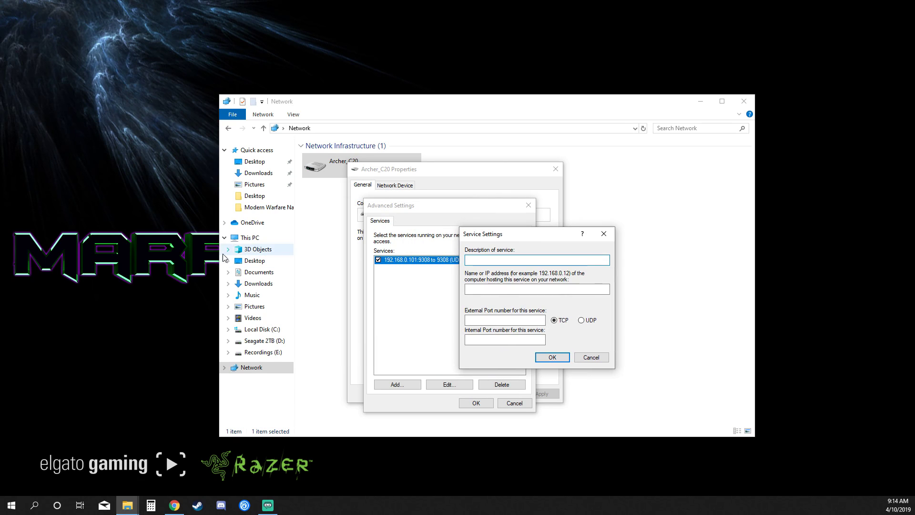
Launch Windows PowerShell from the Start menu and run ipconfig.
right_click(11, 507)
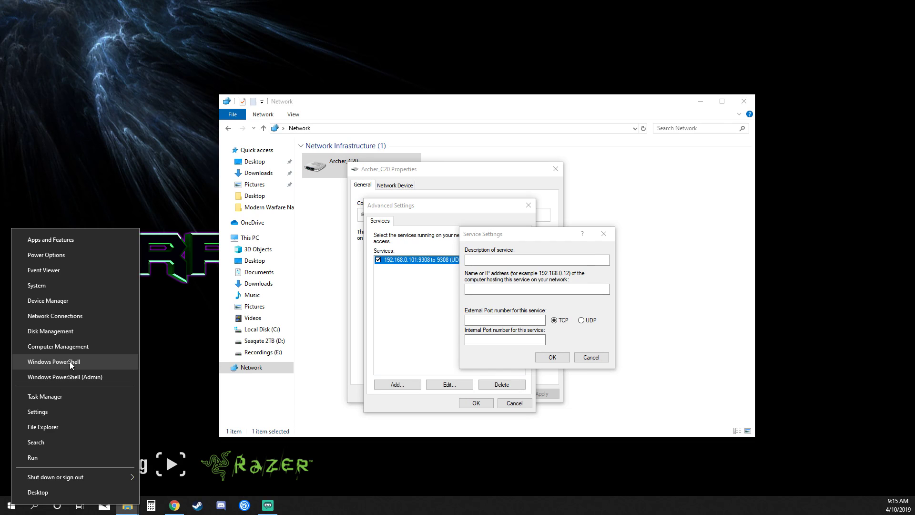
left_click(69, 361)
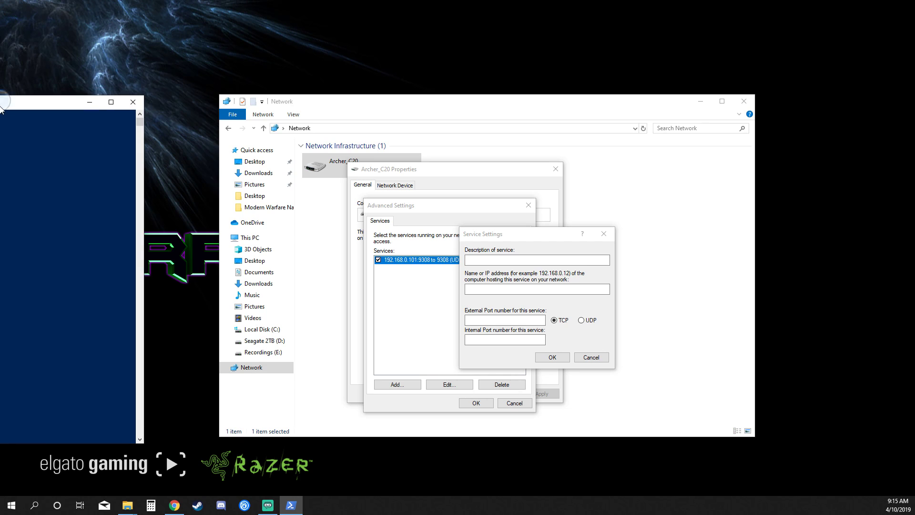
left_click_drag(1, 108, 515, 90)
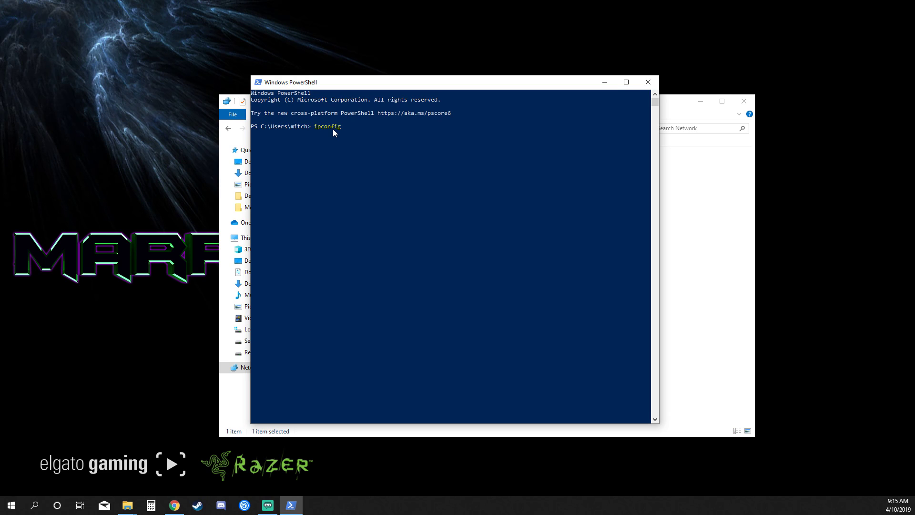
key("Return")
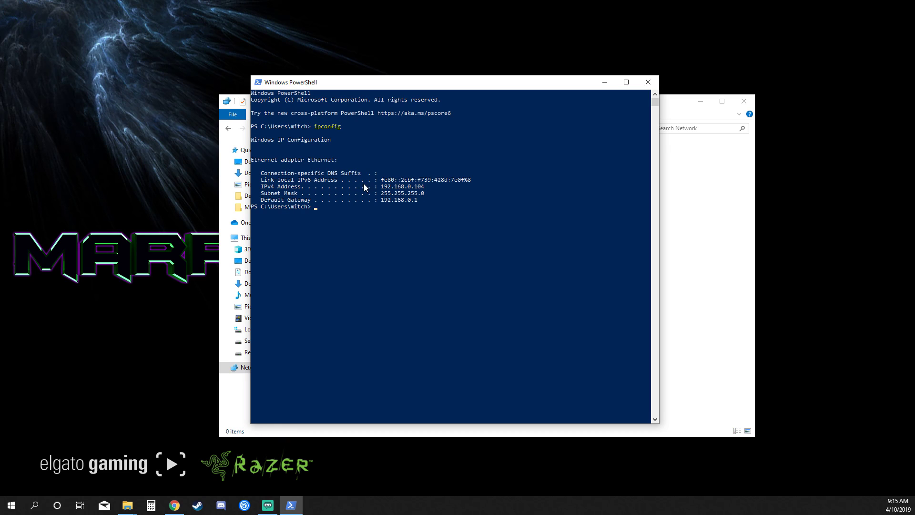
Copy the IPv4 address 192.168.0.104 and minimize PowerShell.
left_click_drag(426, 187, 268, 189)
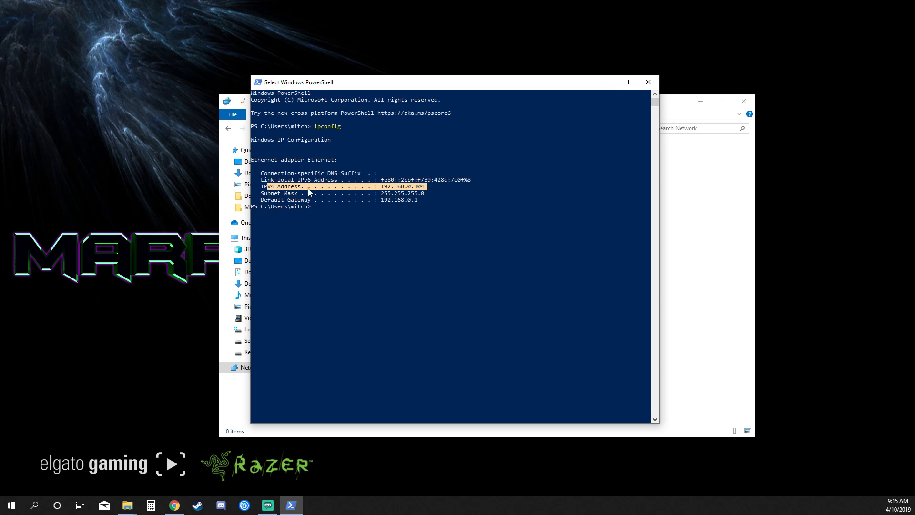
left_click(425, 188)
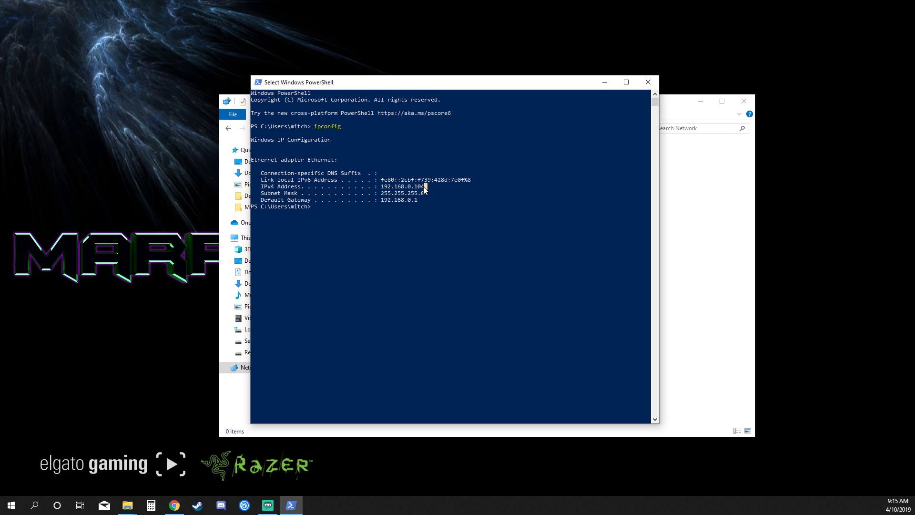
left_click_drag(425, 189, 383, 191)
right_click(397, 193)
left_click(710, 224)
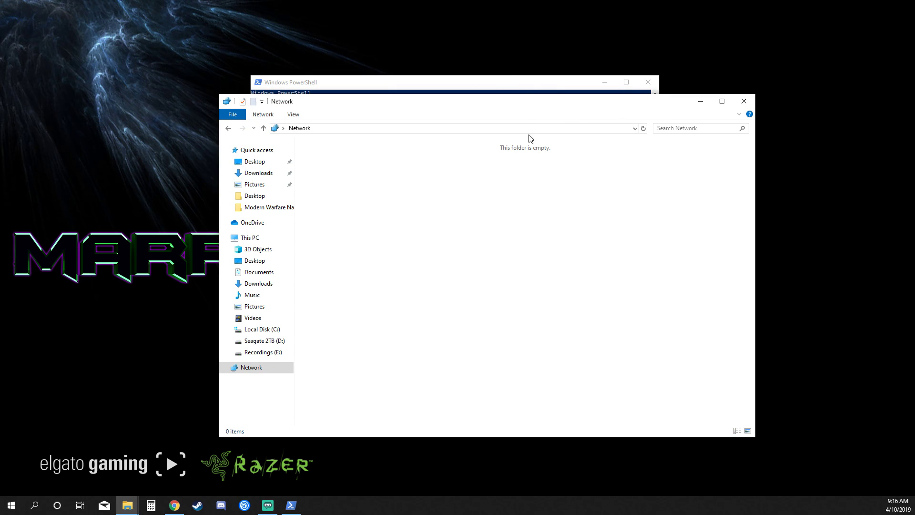
left_click(471, 86)
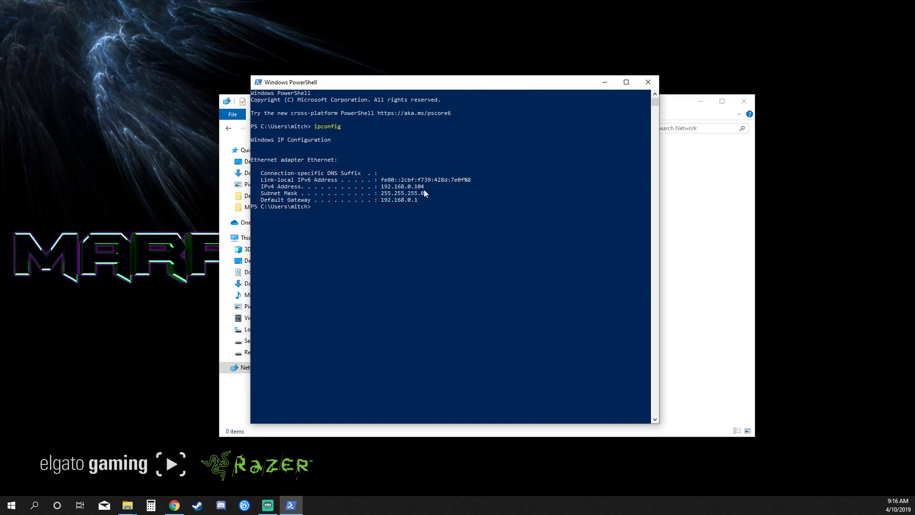
left_click(604, 82)
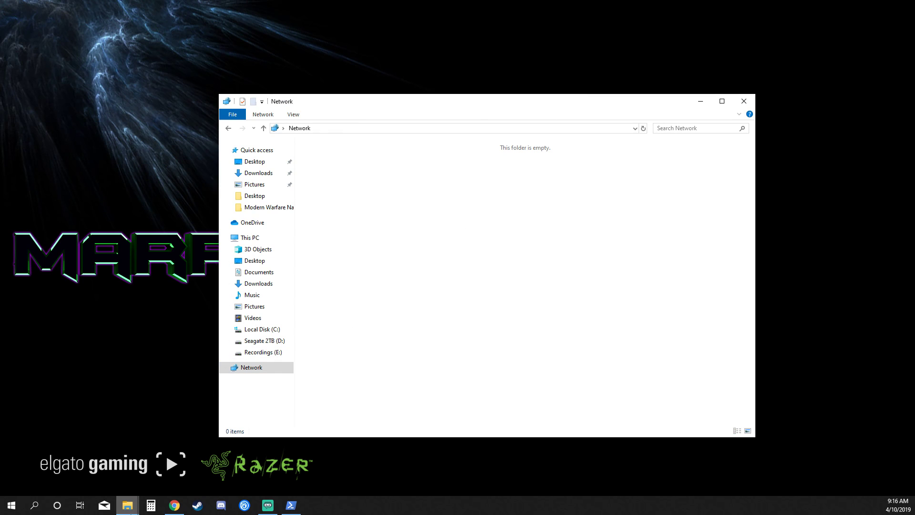
Paste 192.168.0.104 into the Service Settings host IP field.
mouse_move(129, 509)
left_click(169, 463)
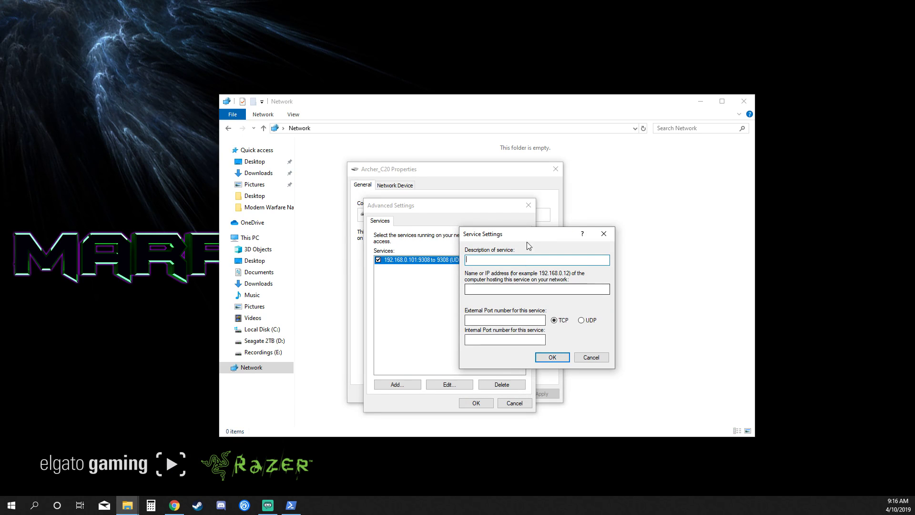
left_click_drag(529, 233, 466, 238)
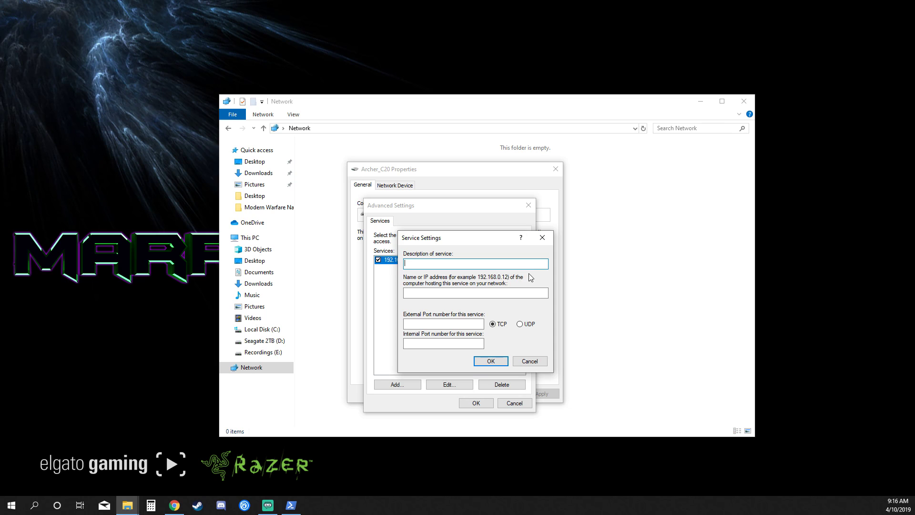
left_click(468, 296)
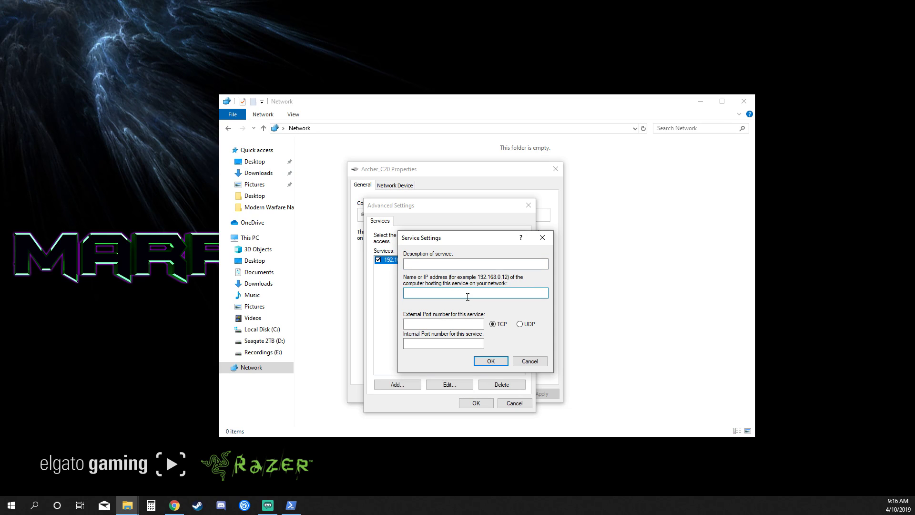
key("ctrl+v")
left_click_drag(462, 297, 404, 292)
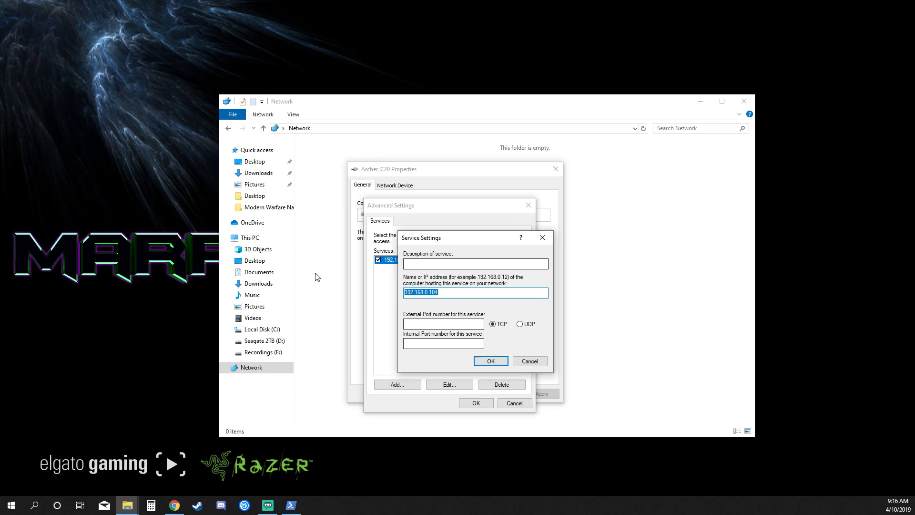
mouse_move(438, 292)
left_mouse_down()
mouse_move(417, 292)
mouse_move(427, 292)
left_mouse_up()
left_click(422, 294)
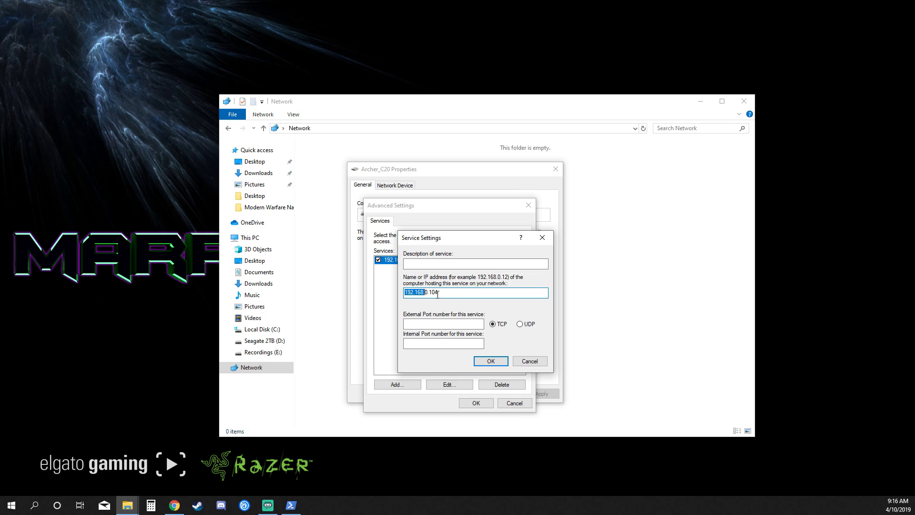
Re-copy the IPv4 address from ipconfig, paste it, and enter description 'CoD MW 2019'.
left_click(438, 294)
left_click_drag(424, 292, 432, 294)
left_click(443, 292)
left_click(290, 504)
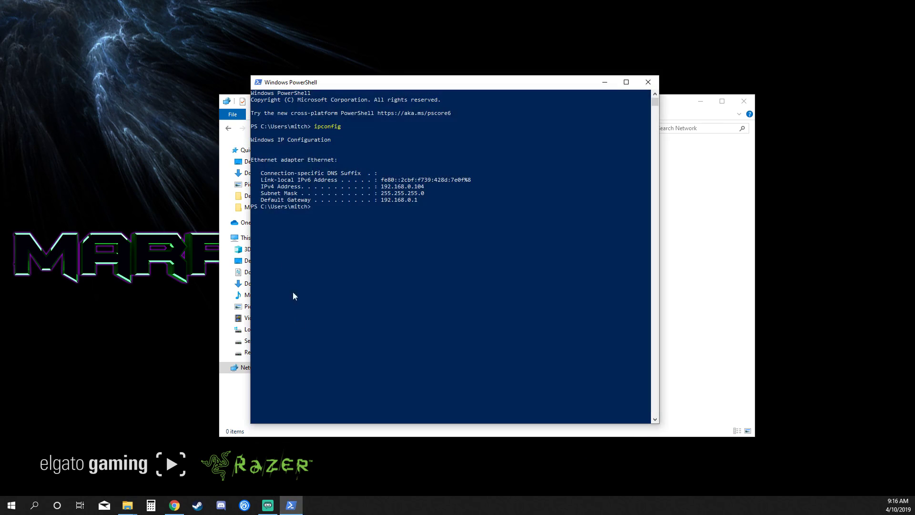
left_click_drag(427, 187, 378, 188)
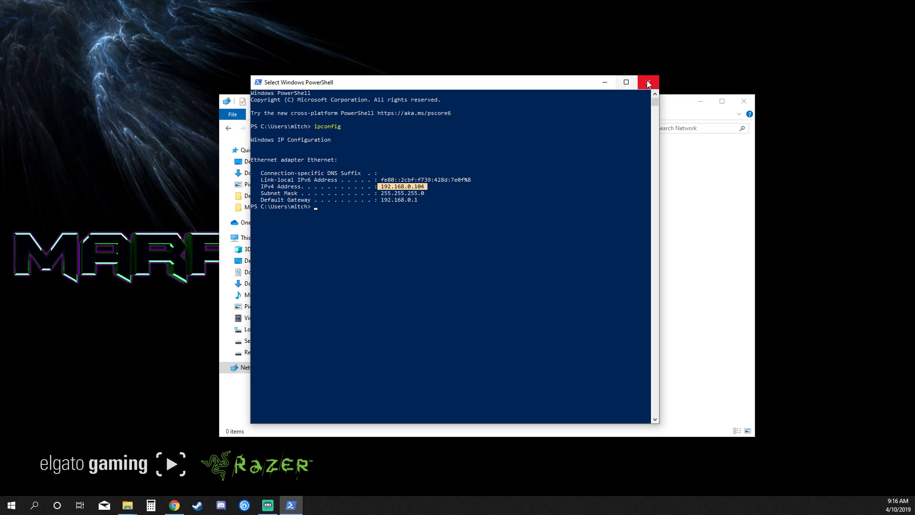
left_click(605, 82)
key("ctrl+v")
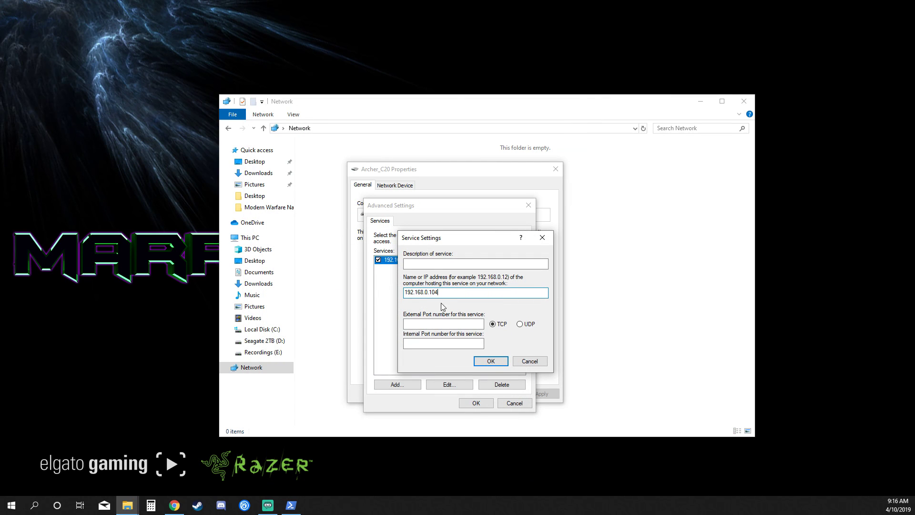
left_click(453, 265)
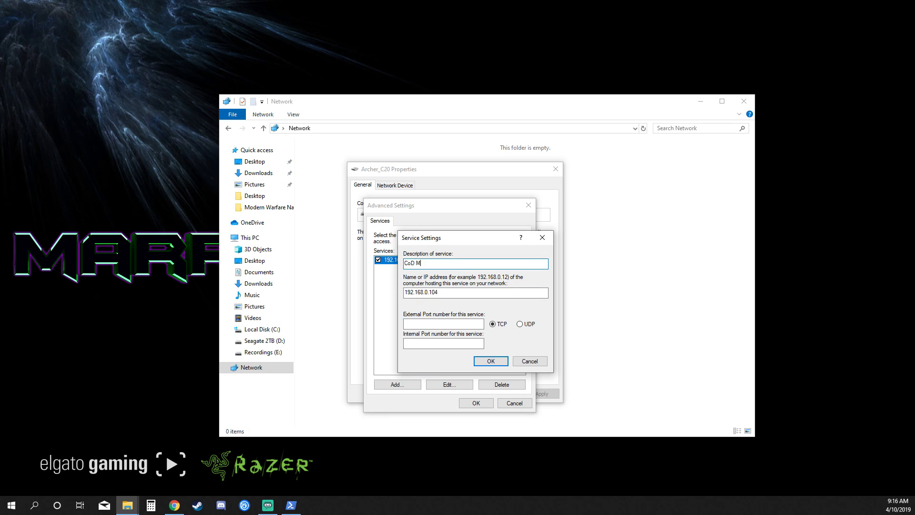
type("CoD MW 2019")
In Chrome, reopen the Activision 'Ports Used for Call of Duty Games' article.
left_click(181, 509)
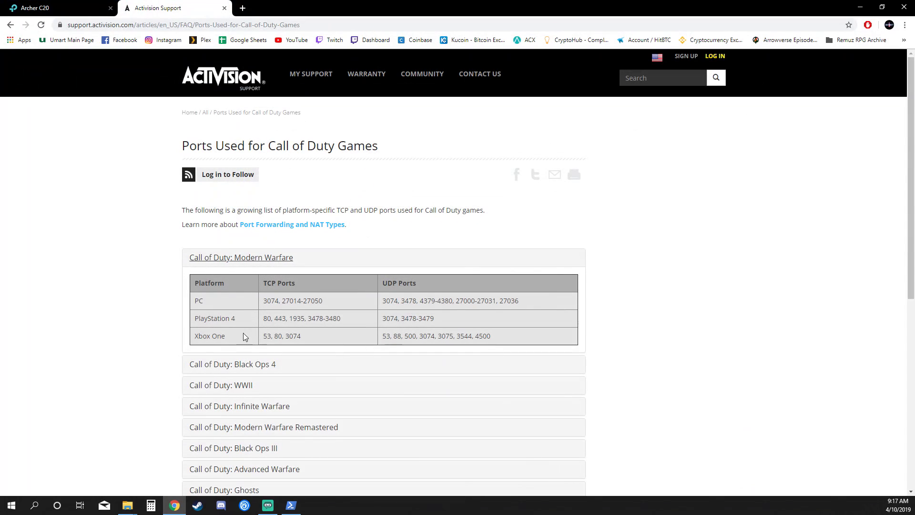
key("alt+Left")
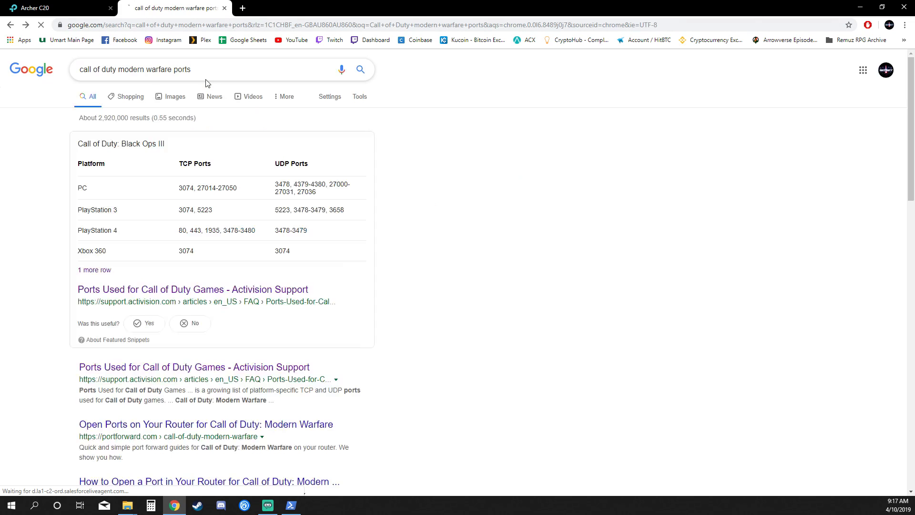
left_click_drag(204, 72, 64, 76)
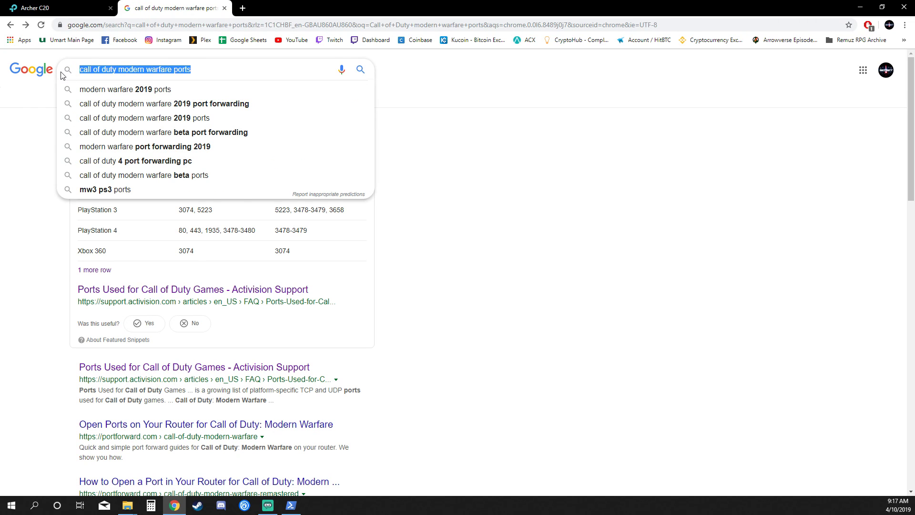
left_click(461, 150)
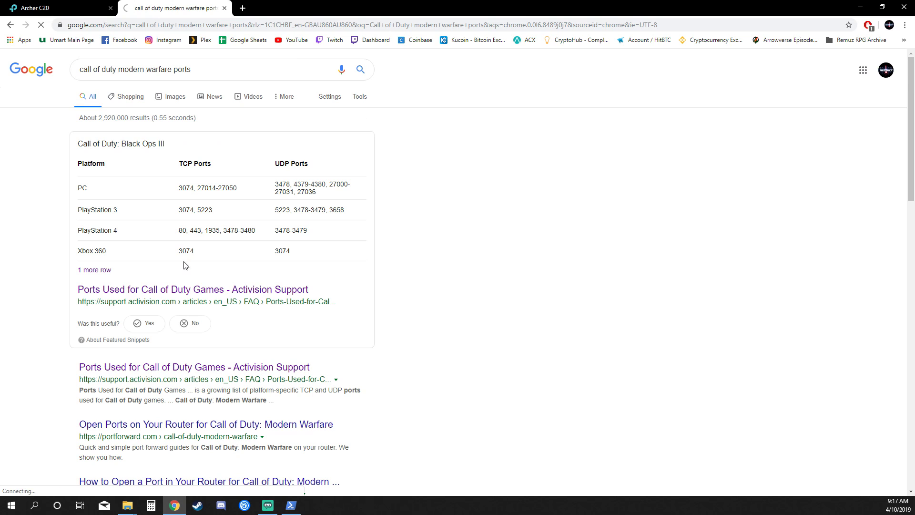
left_click(162, 292)
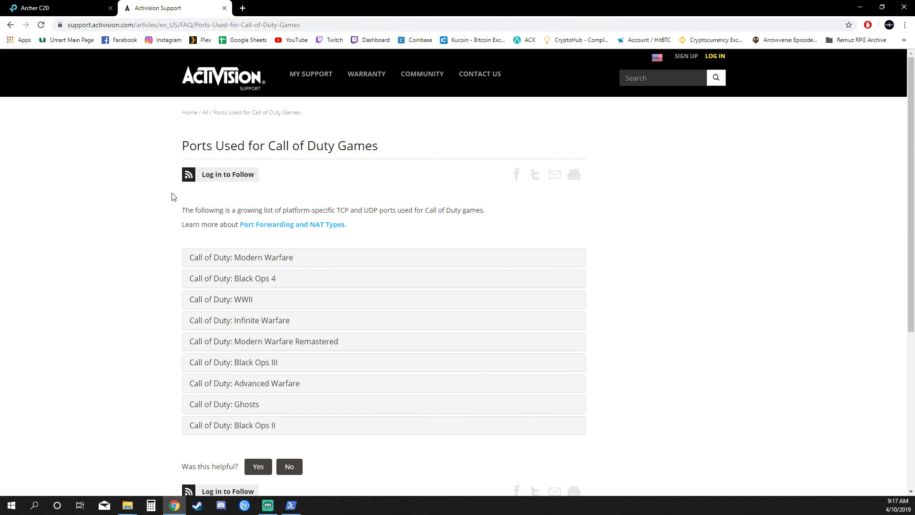
scroll(165, 144, "down", 3)
left_click_drag(164, 85, 524, 306)
scroll(524, 306, "up", 3)
left_click(146, 267)
Expand the Modern Warfare ports table and highlight the PC TCP ports and console rows.
left_click(202, 261)
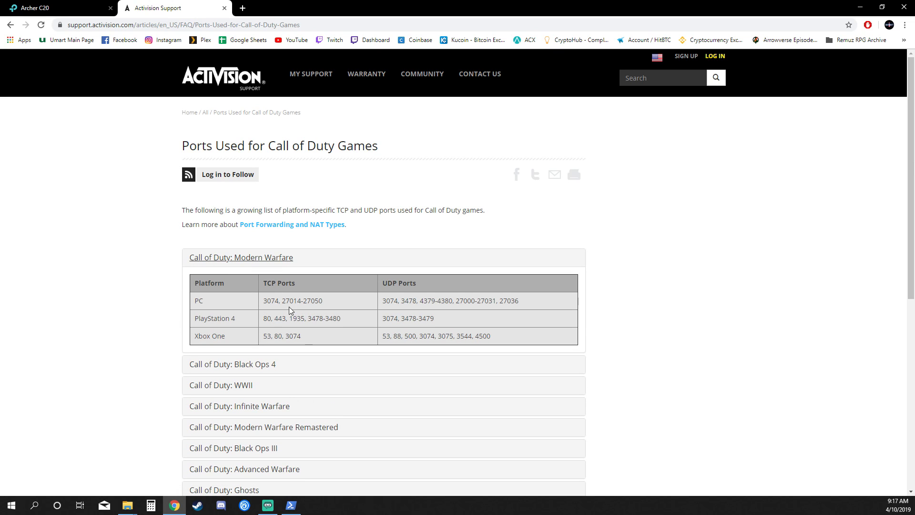
left_click_drag(263, 301, 269, 302)
left_click(330, 305)
left_click_drag(266, 305, 286, 301)
left_click(295, 300)
left_click_drag(504, 342, 319, 324)
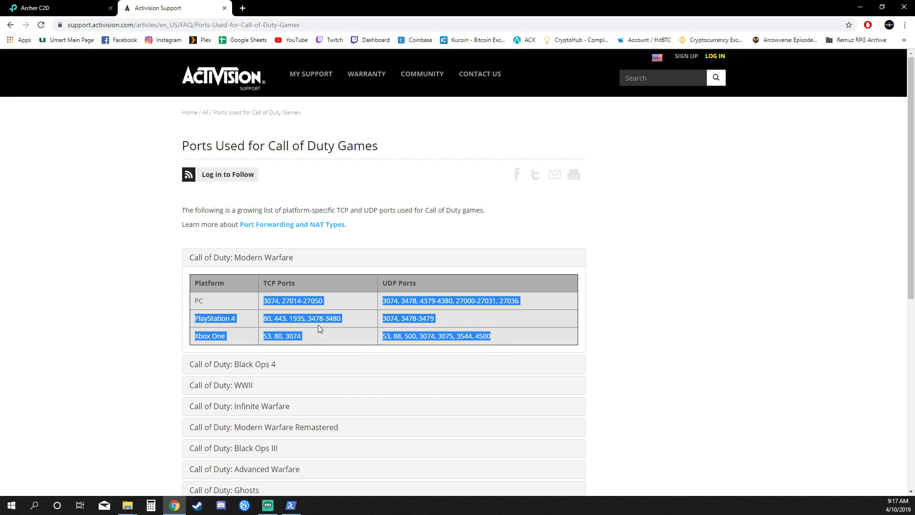
left_click(324, 335)
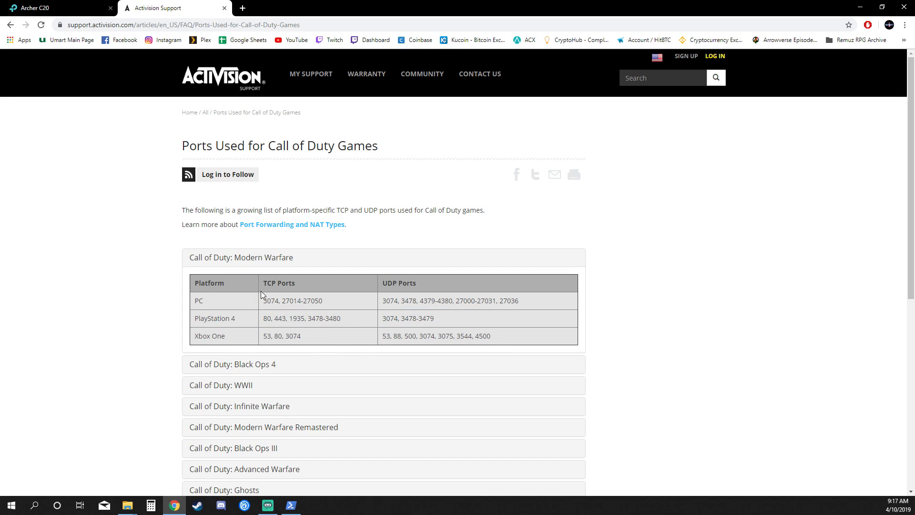
Highlight the TCP/UDP port headings, the port rows, and PC TCP port 3074.
left_click_drag(261, 282, 444, 285)
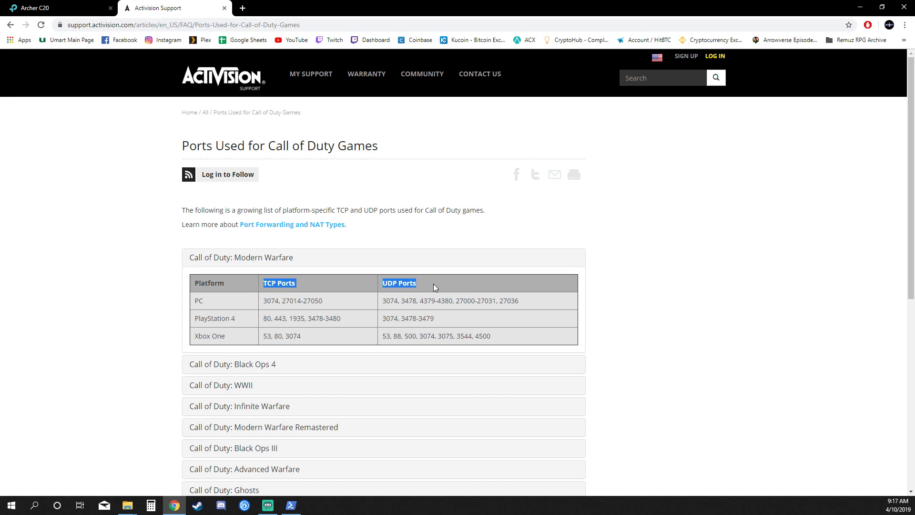
left_click(416, 286)
left_click_drag(291, 285, 439, 276)
left_click(265, 303)
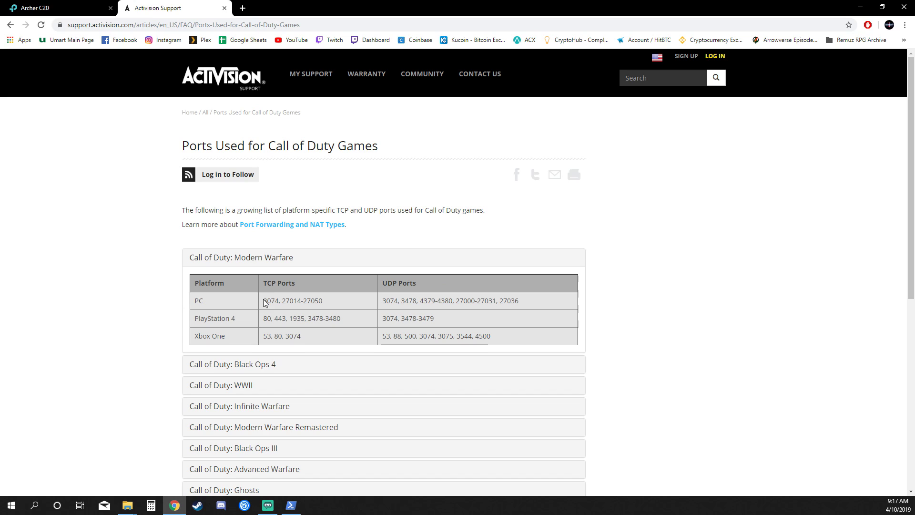
left_click_drag(244, 298, 333, 332)
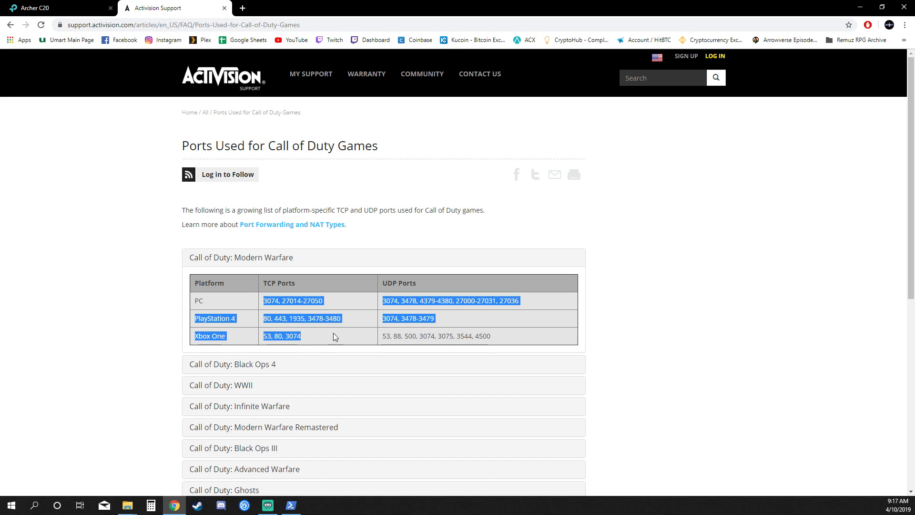
left_click_drag(386, 300, 459, 338)
left_click(459, 339)
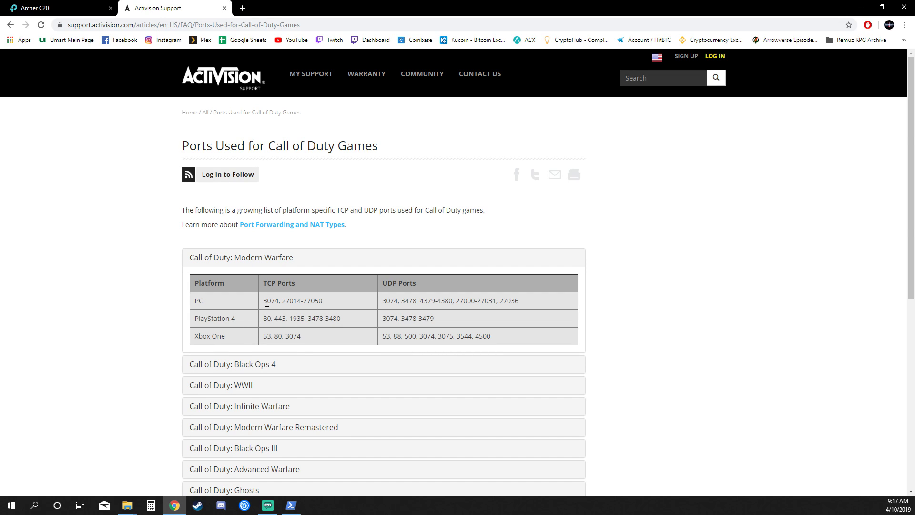
left_click_drag(263, 300, 283, 300)
left_click(283, 300)
Set the CoD MW 2019 service to TCP port 3074 and save it.
left_click(128, 505)
left_click(180, 464)
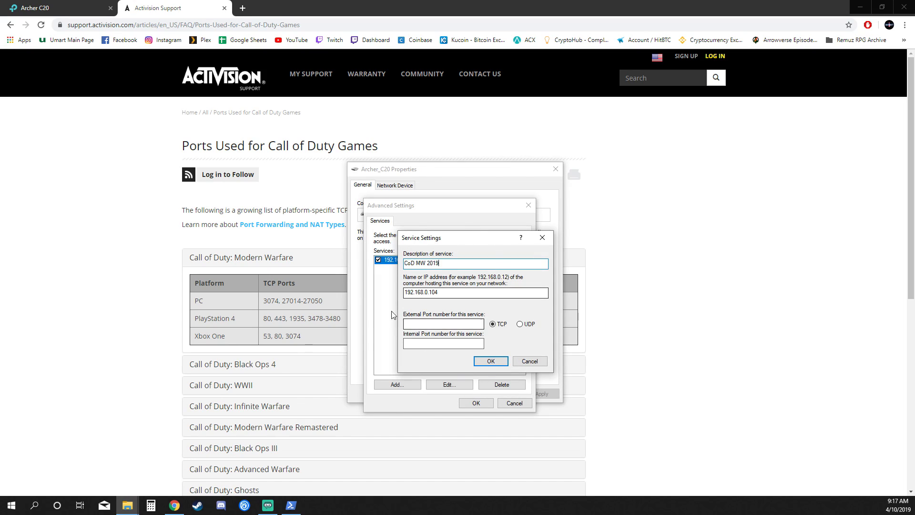
left_click(445, 323)
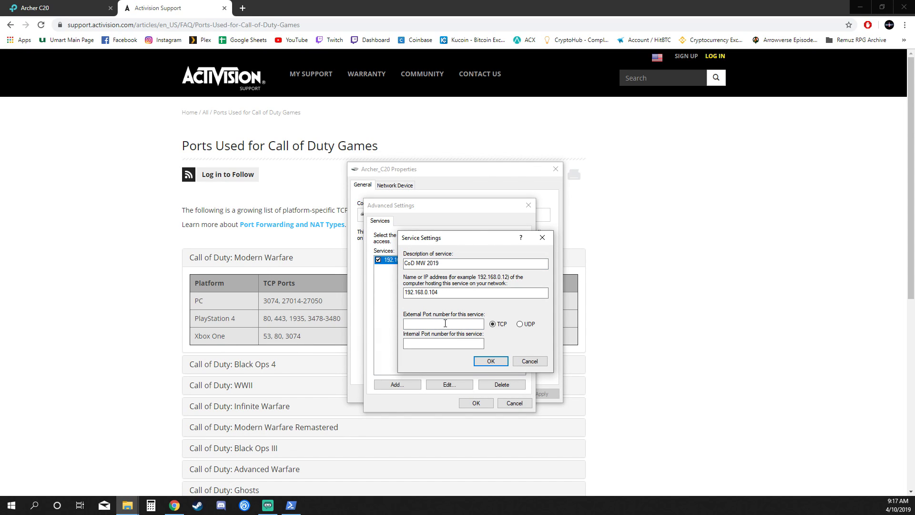
type("30")
left_click(450, 342)
type("3074")
left_click_drag(264, 283, 291, 283)
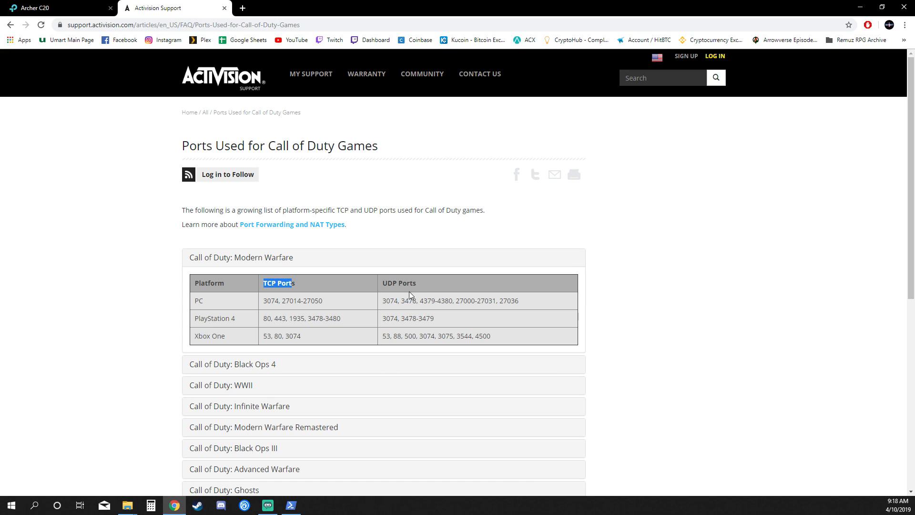
left_click_drag(382, 283, 416, 283)
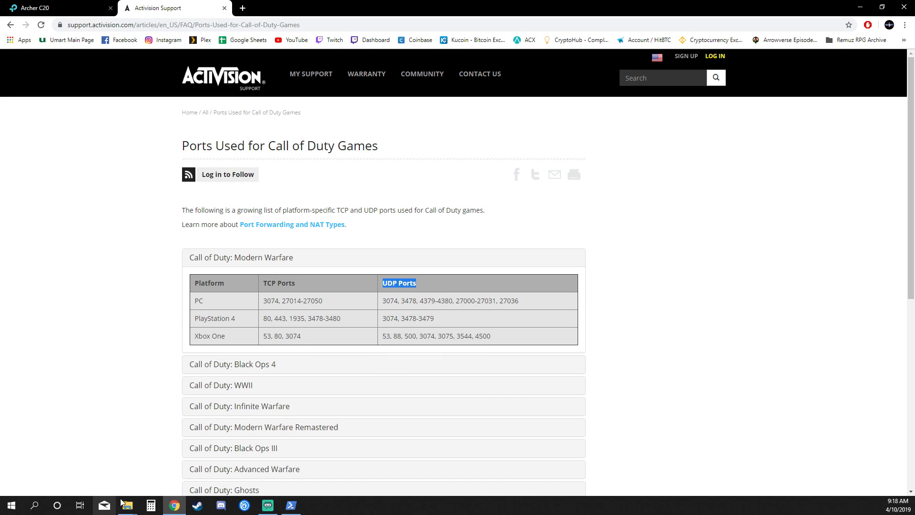
mouse_move(126, 505)
left_click(186, 457)
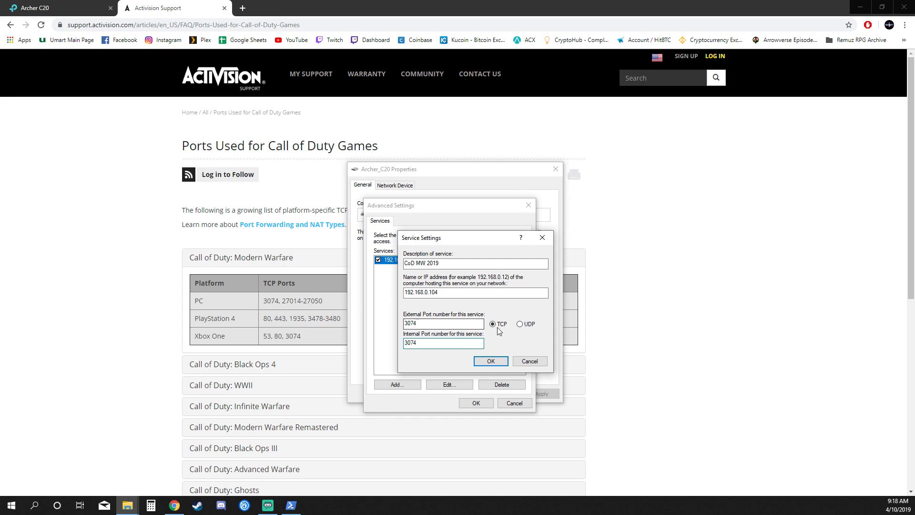
left_click(500, 363)
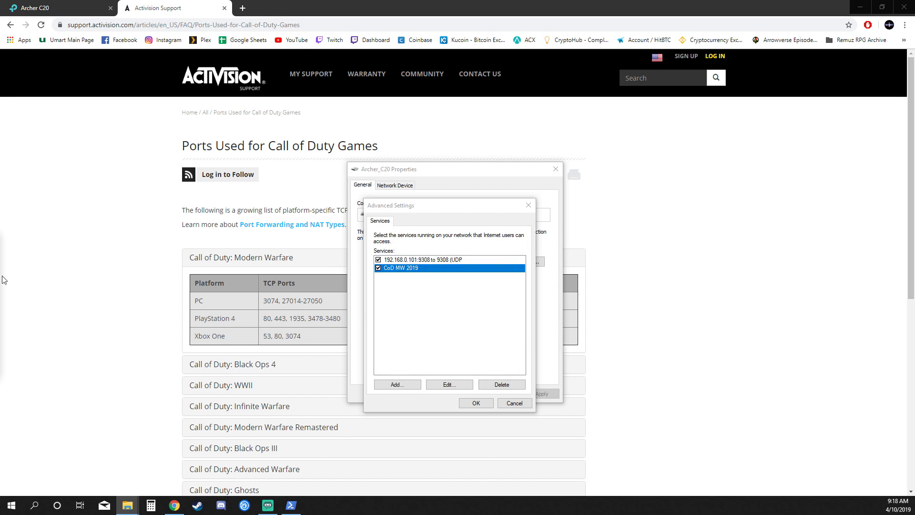
Add another service for host 192.168.0.104 with description 'CoD MW2'.
left_click(397, 384)
key("Tab")
type("192.168.0.104")
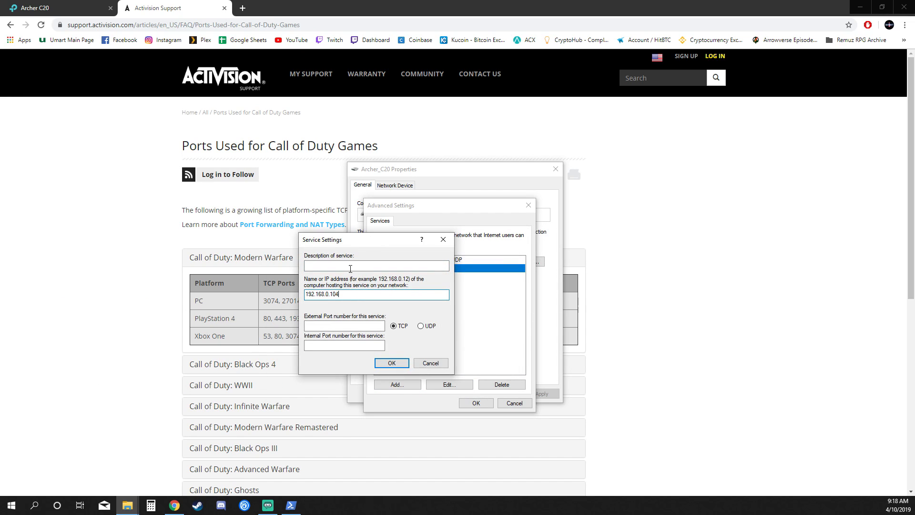
left_click(351, 265)
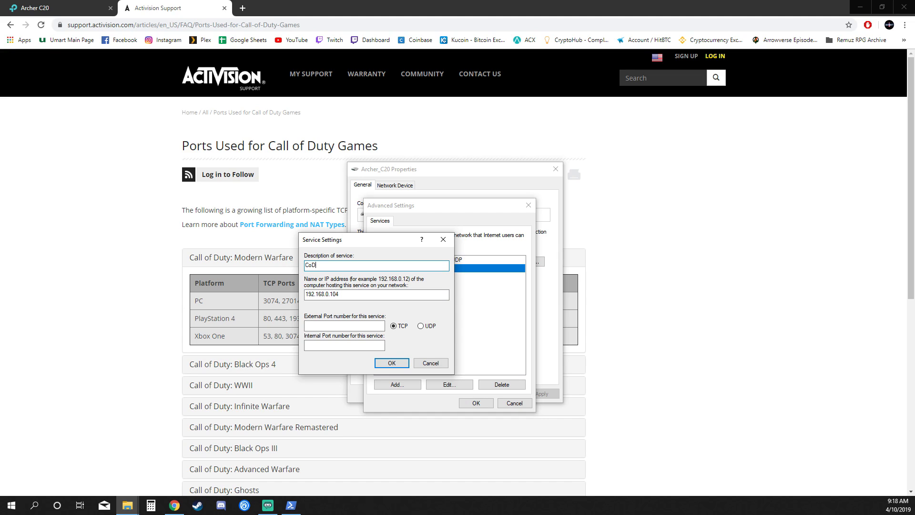
type("CoD MW2019")
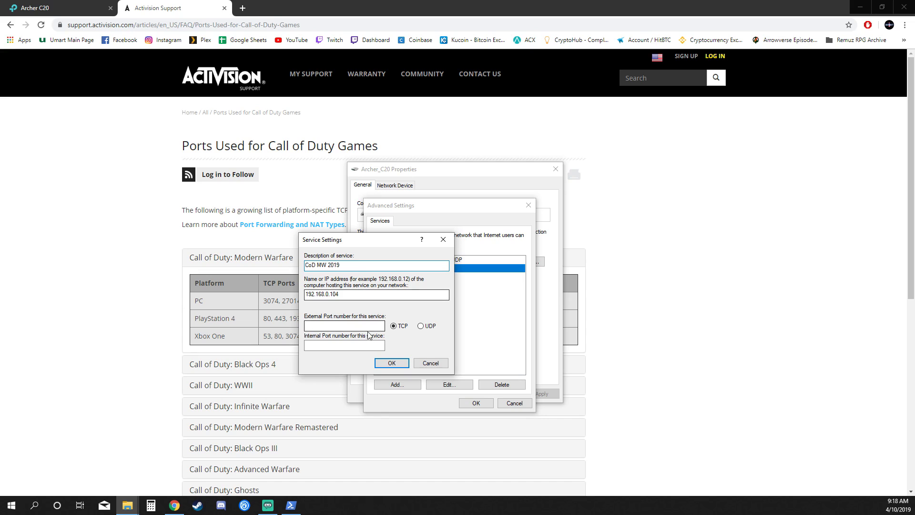
Set that service to UDP with external and internal port 3074 and confirm it.
left_click(420, 328)
left_click(340, 326)
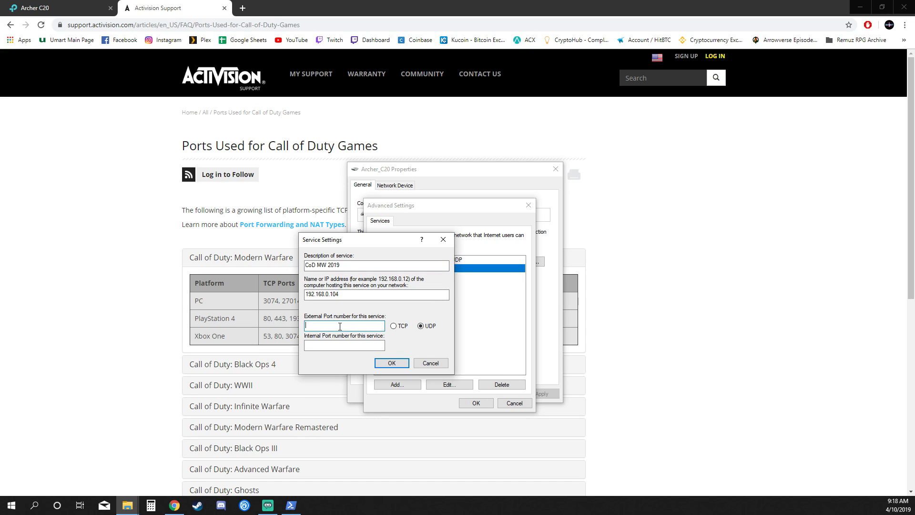
type("3074")
left_click(361, 345)
type("3074")
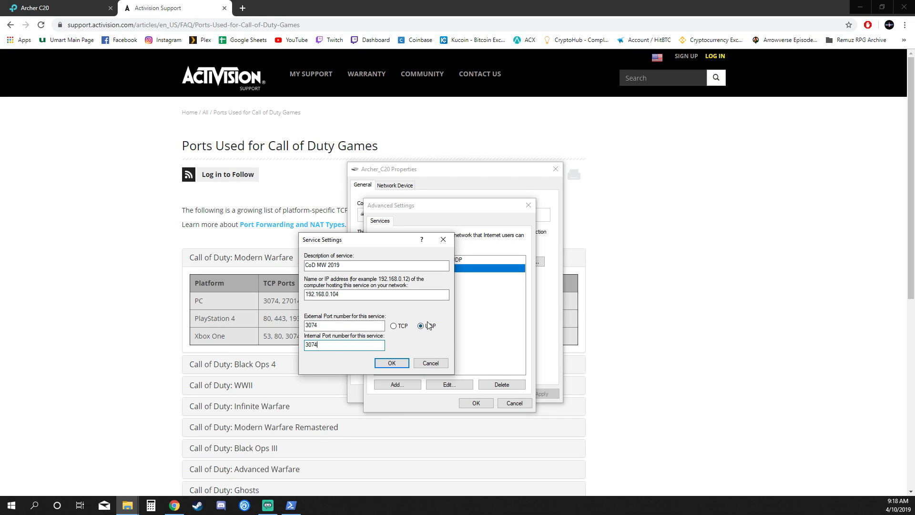
left_click(392, 364)
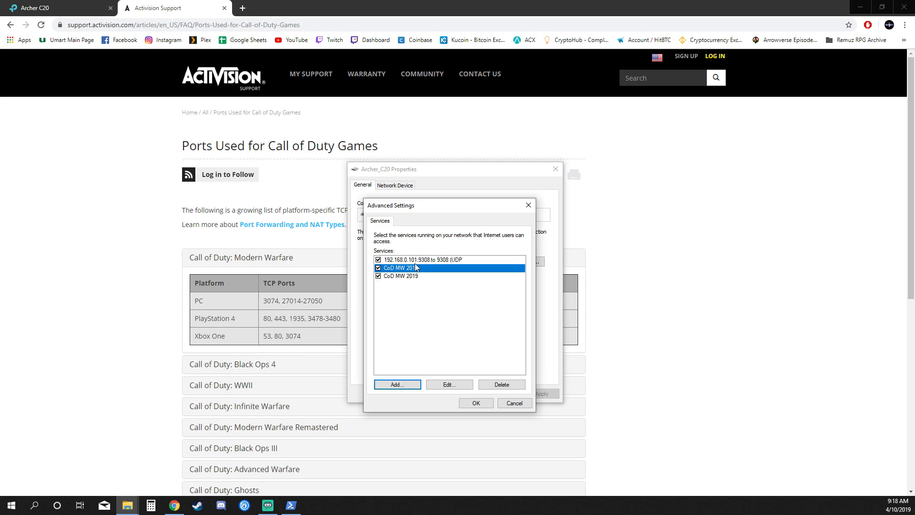
left_click(298, 297)
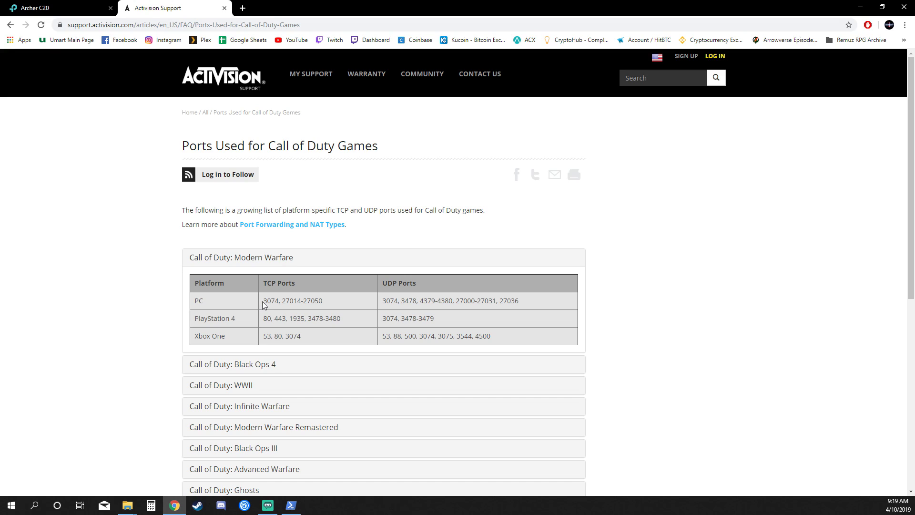
left_click_drag(264, 302, 279, 302)
left_click(292, 328)
left_click_drag(282, 301, 324, 303)
left_click(326, 303)
left_click(297, 300)
left_click_drag(304, 301, 320, 302)
left_click(323, 302)
key("super+2")
key("super+2")
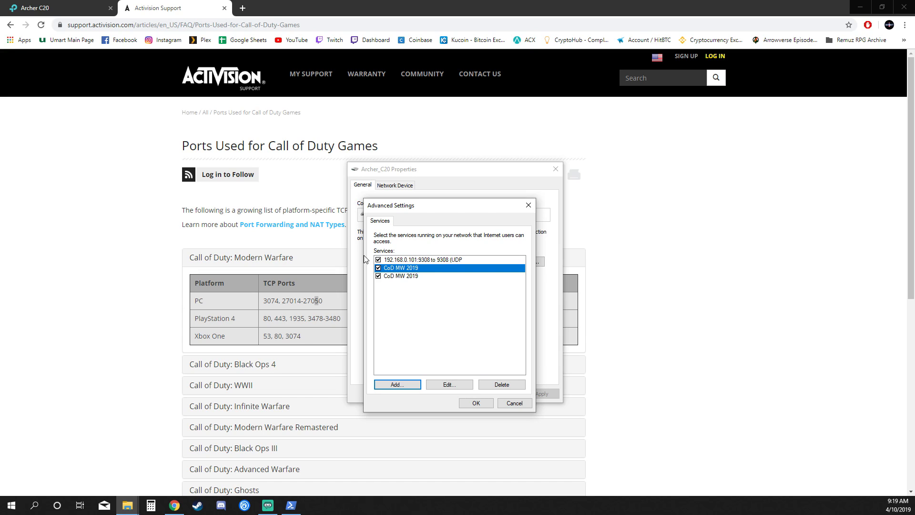
left_click(327, 306)
left_click_drag(519, 302, 387, 305)
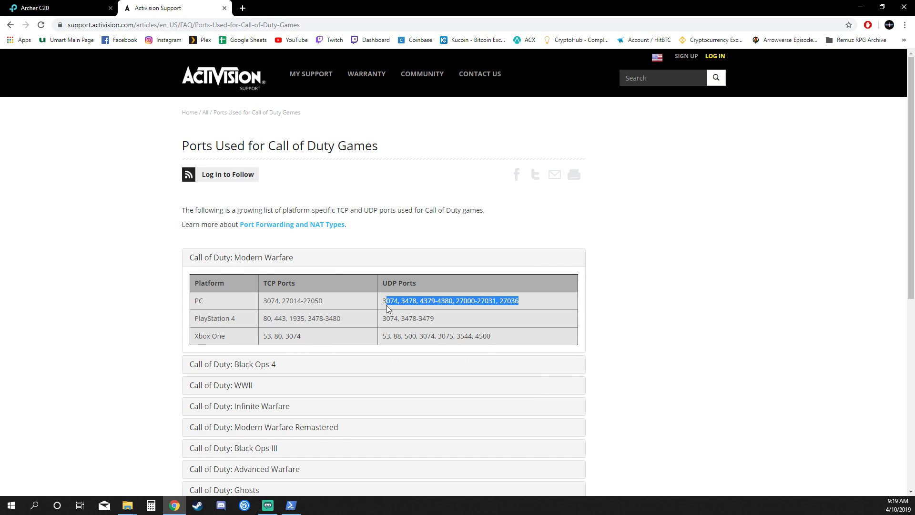
left_click(379, 312)
Review both CoD MW 2019 entries, then OK Advanced Settings and Archer_C20 Properties.
left_click(136, 503)
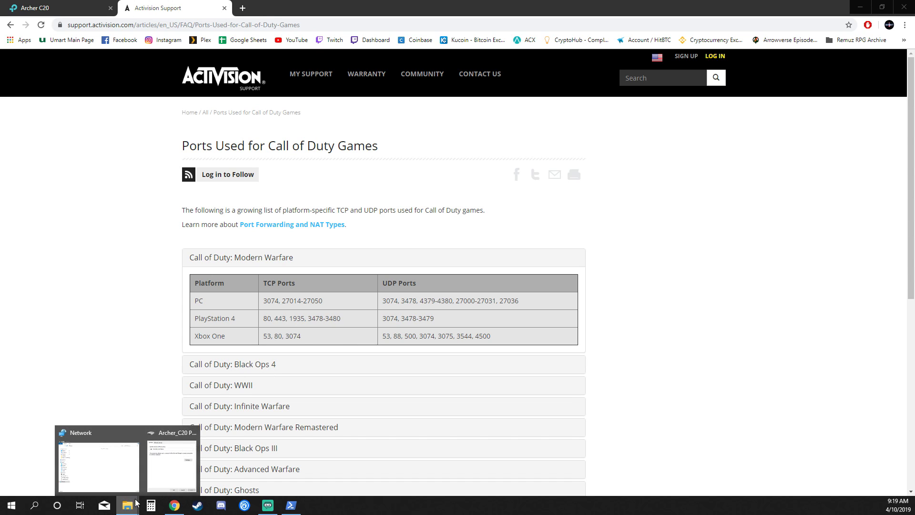
left_click(189, 469)
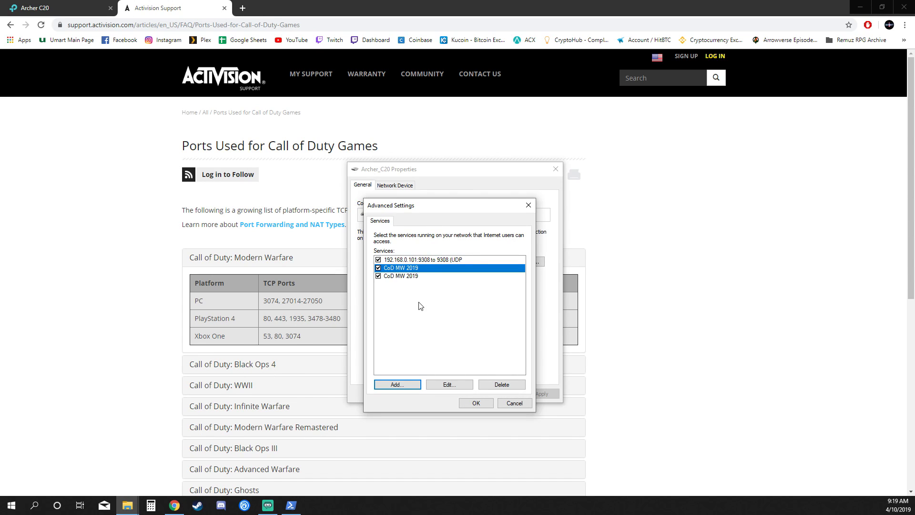
left_click(428, 319)
left_click(410, 270)
left_click(448, 305)
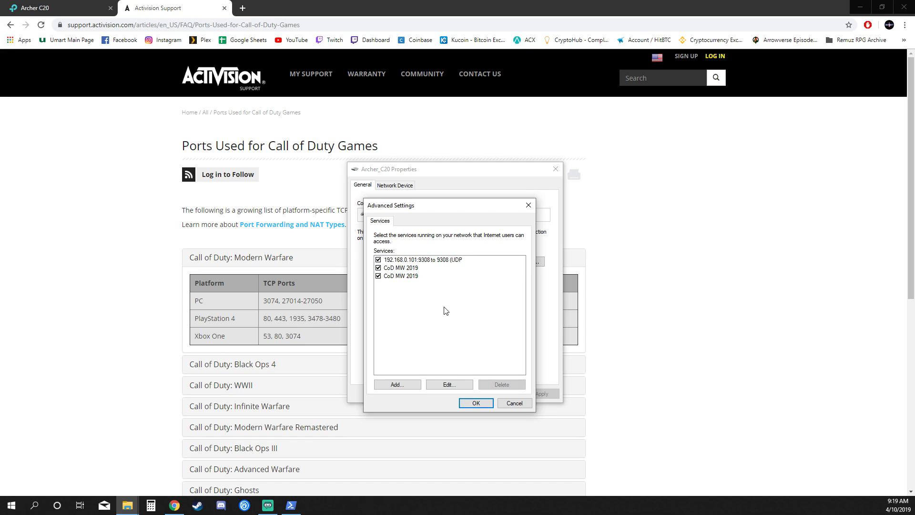
left_click(395, 276)
left_click(394, 294)
left_click(477, 403)
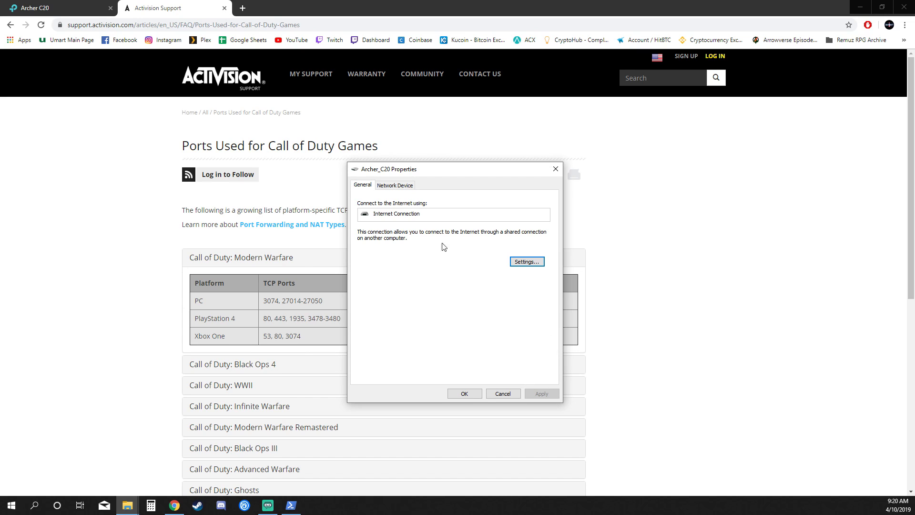
left_click(465, 395)
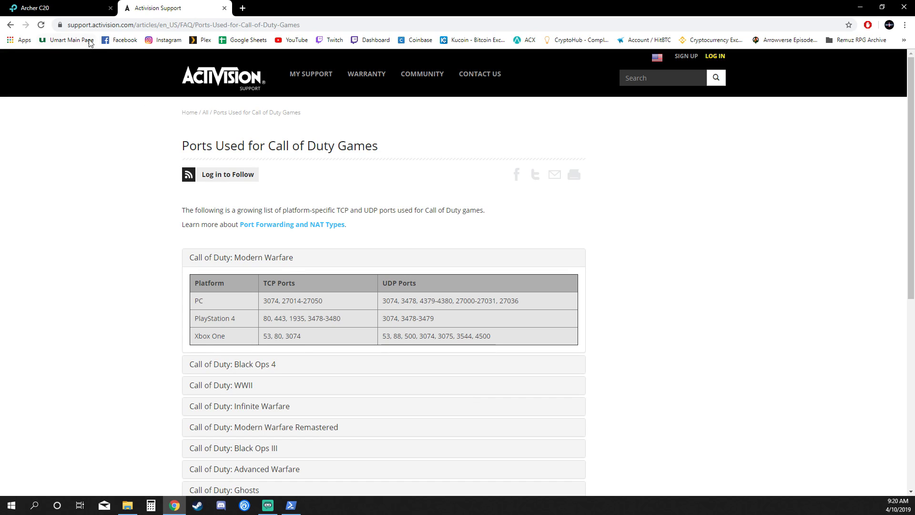
Open the Archer C20 web admin page via View device webpage in the Network folder.
left_click(125, 502)
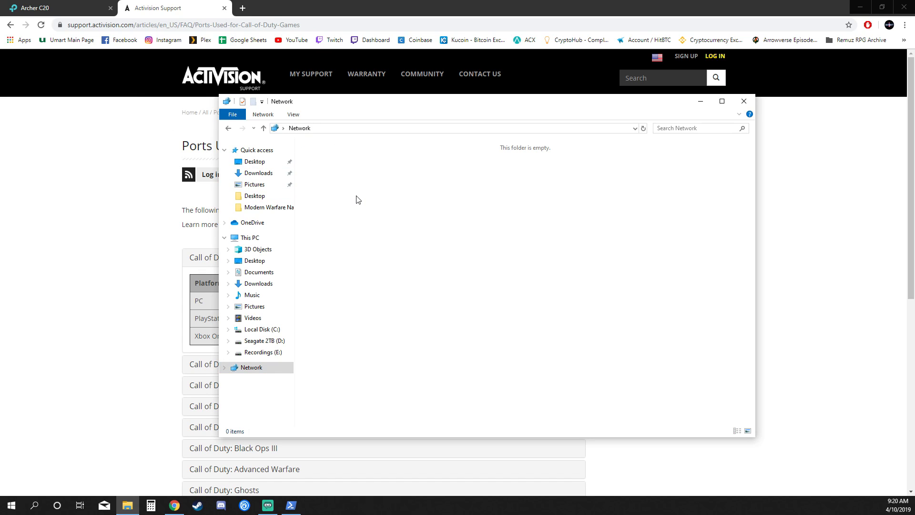
right_click(331, 170)
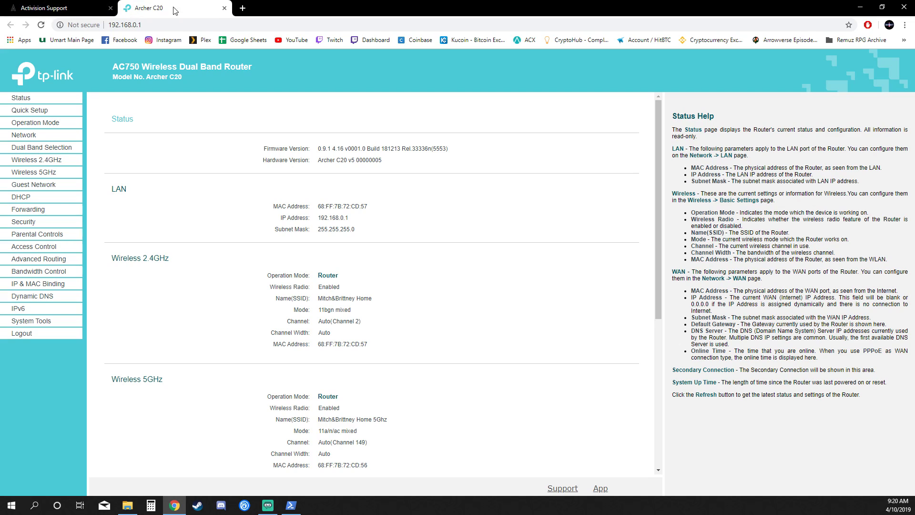
Bring the router tab forward and review the two CoD MW 2019 port 3074 UPnP mappings.
left_click_drag(197, 7, 76, 6)
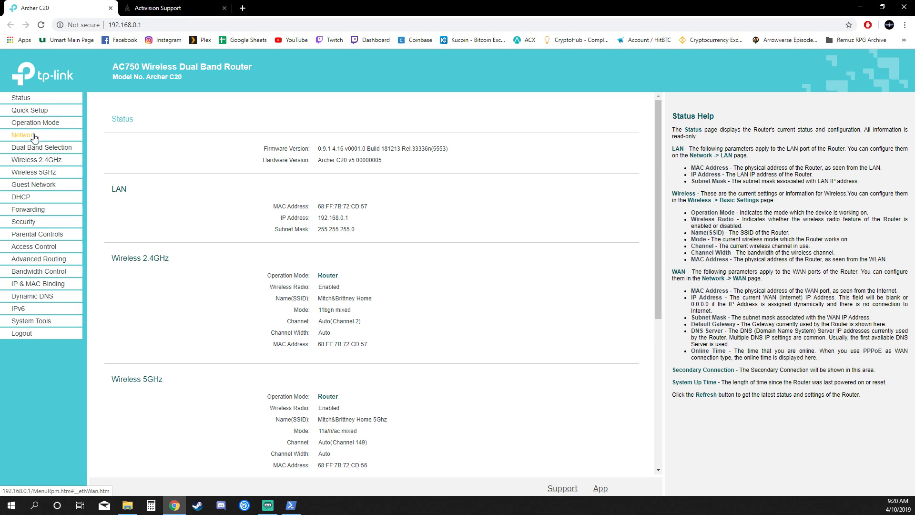
left_click(36, 214)
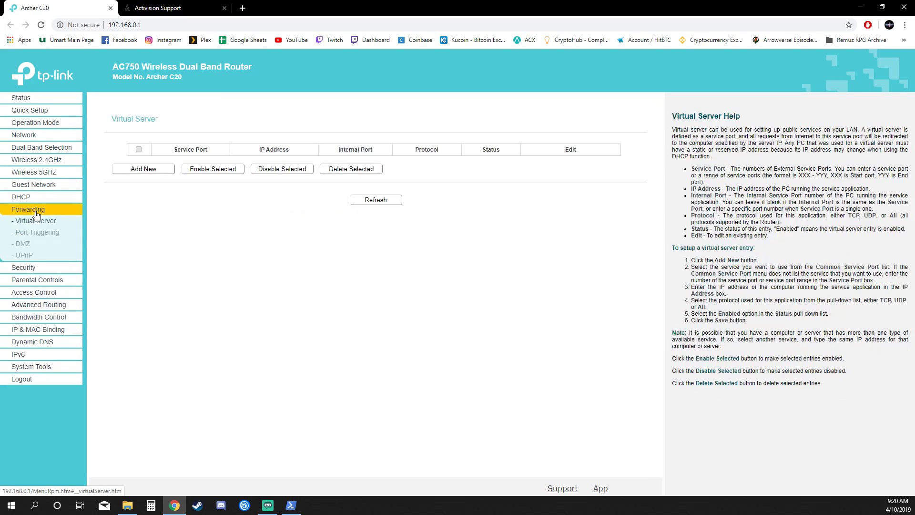
left_click(31, 256)
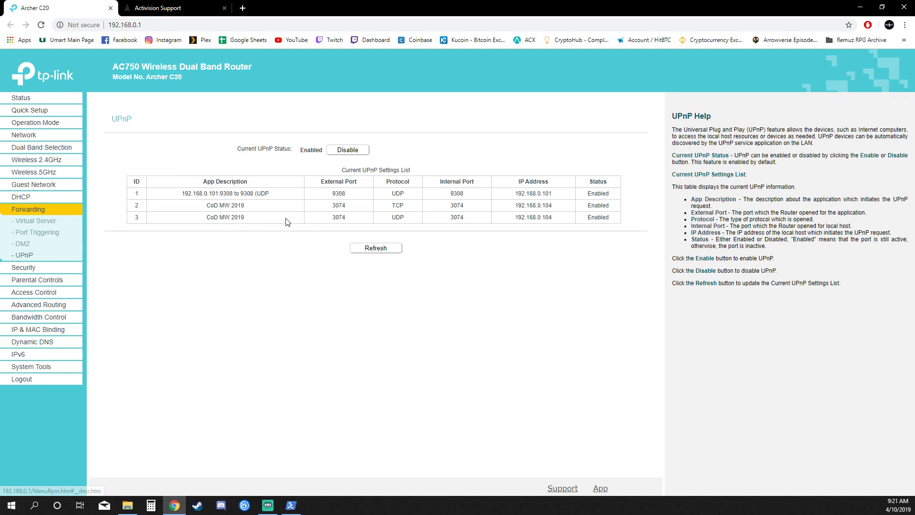
left_click_drag(131, 202, 586, 230)
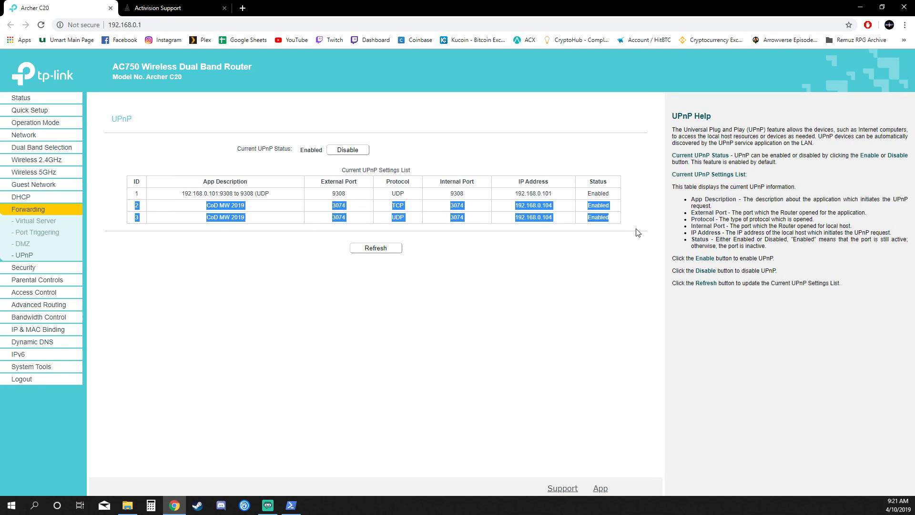
left_click(584, 233)
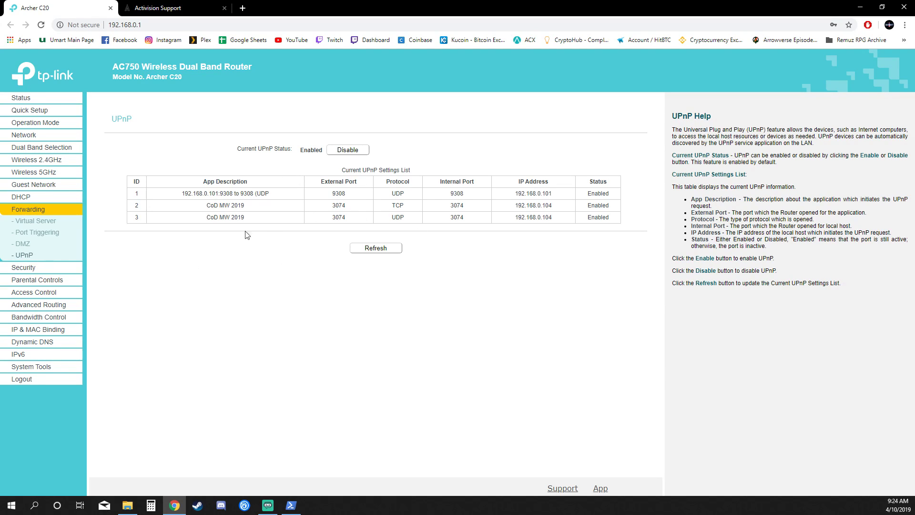
Start a new blank Virtual Server entry and put the cursor in Service Port.
left_click(36, 221)
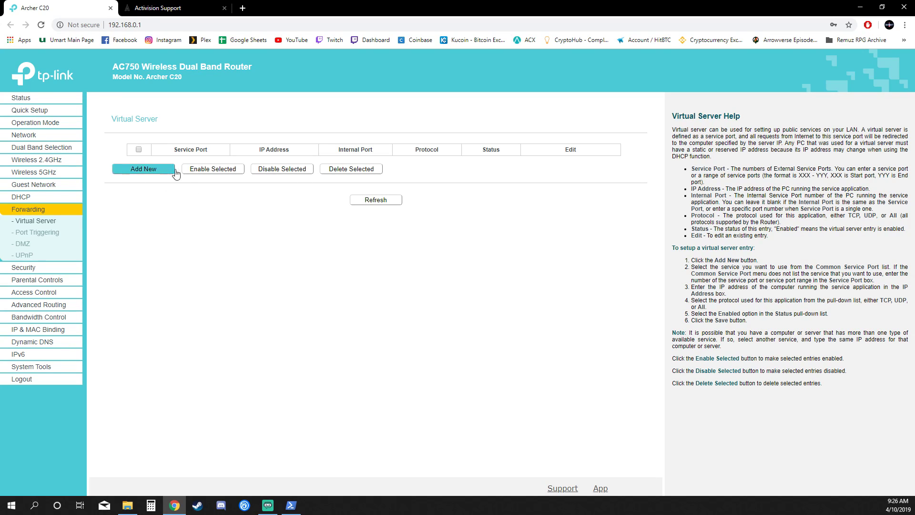
left_click(145, 172)
left_click(341, 150)
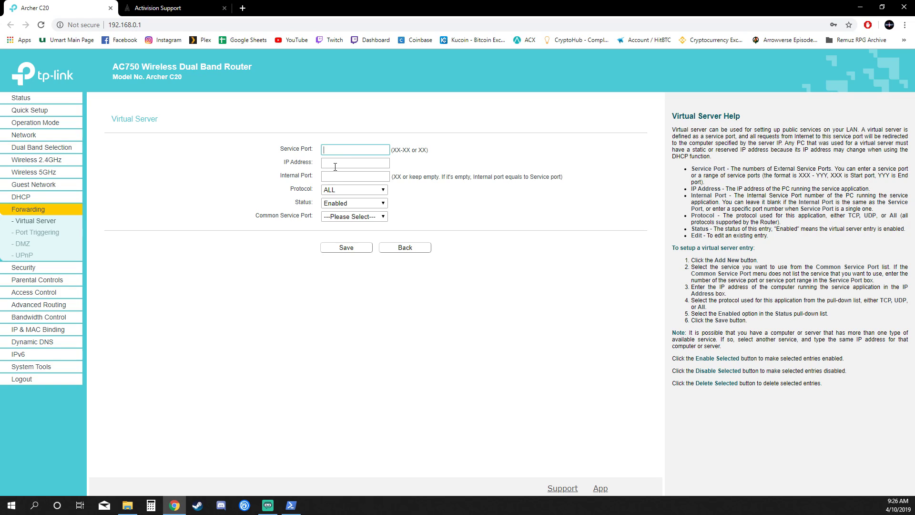
Compare the Activision ports page with the new entry form's port hint and field labels.
key("ctrl+Tab")
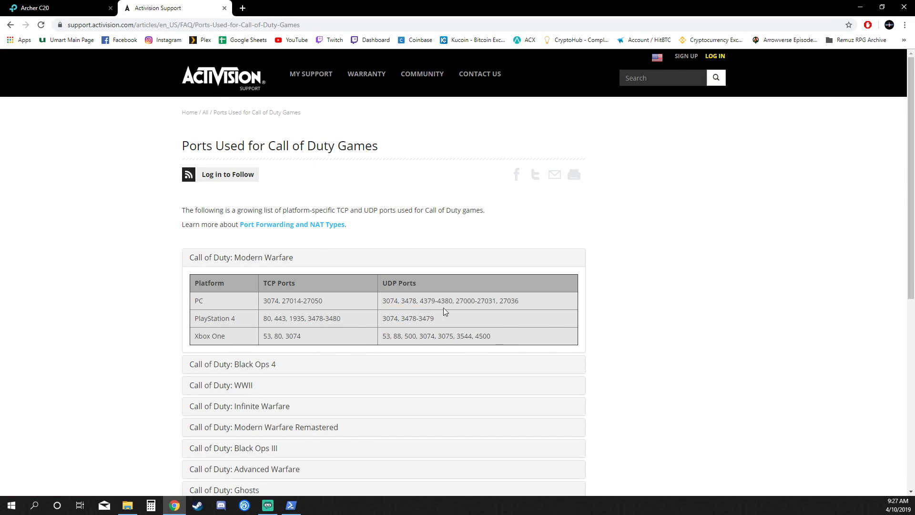
left_click(74, 7)
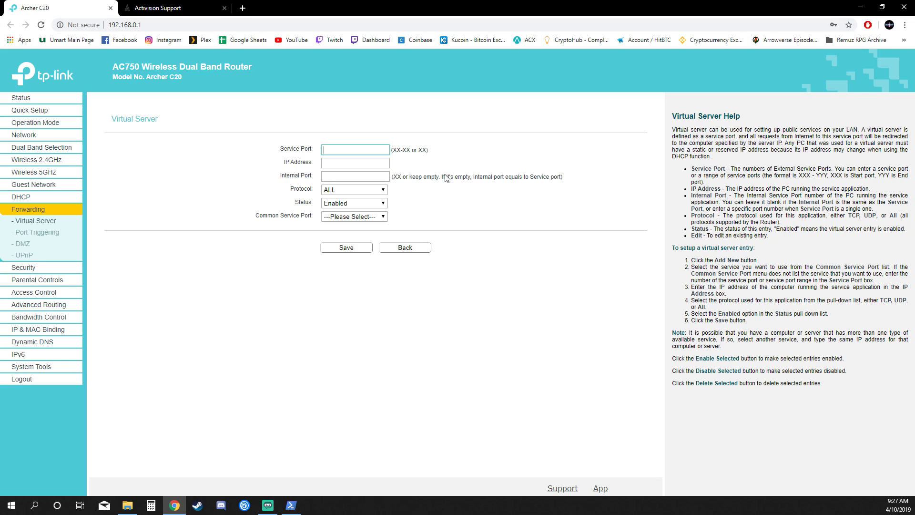
left_click_drag(445, 177, 566, 186)
left_click(566, 186)
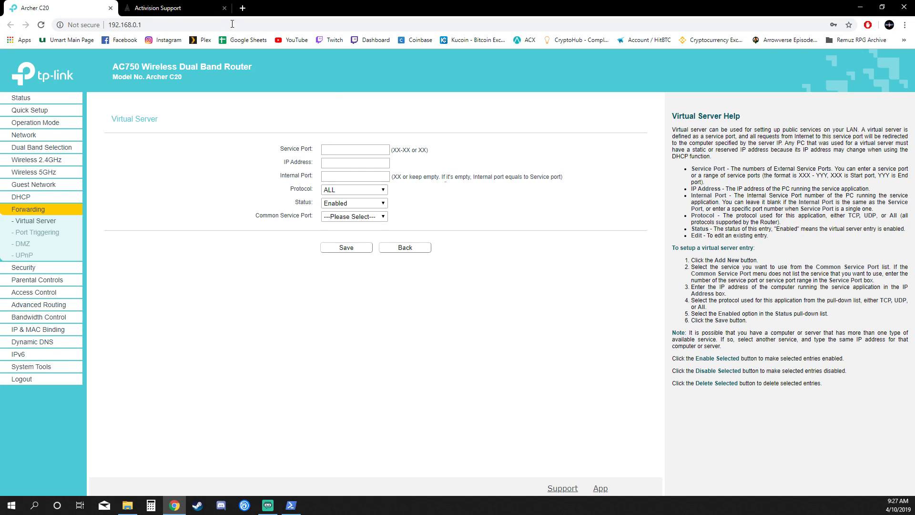
left_click_drag(279, 146, 320, 181)
left_click(308, 178)
left_click(170, 3)
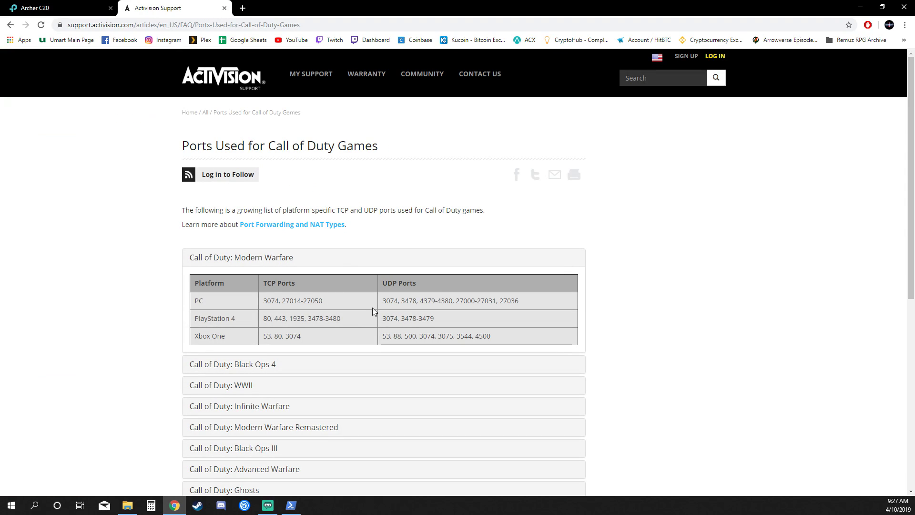
left_click_drag(328, 299, 282, 299)
key("ctrl+c")
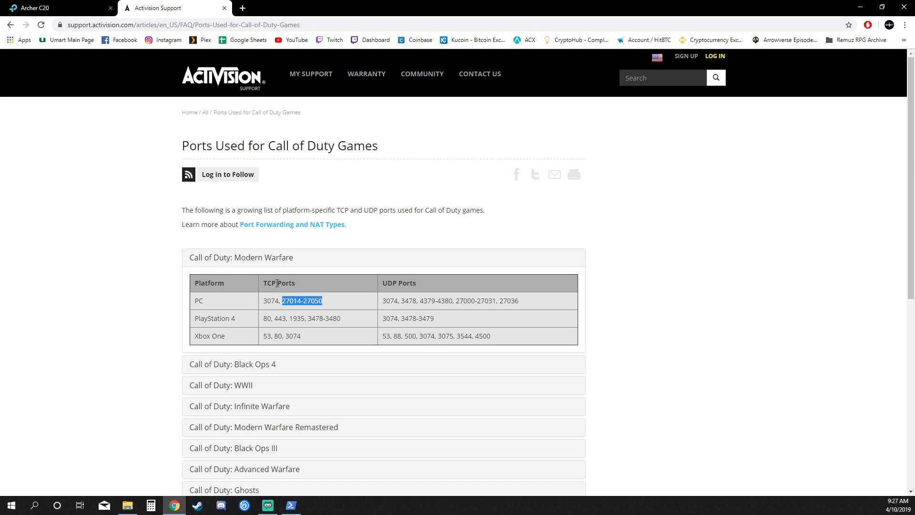
left_click(62, 7)
left_click(357, 151)
key("ctrl+v")
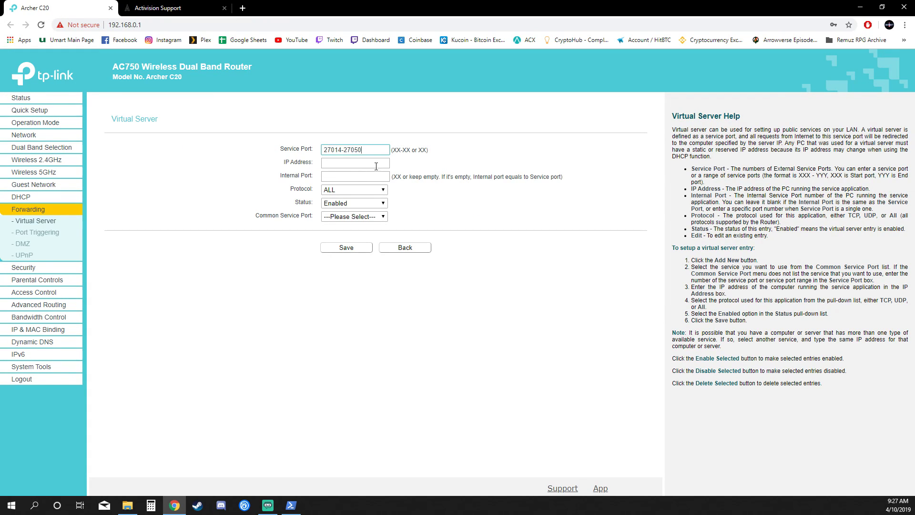
left_click(368, 162)
left_click_drag(368, 151, 320, 153)
left_click(343, 156)
left_click(354, 164)
left_click(291, 505)
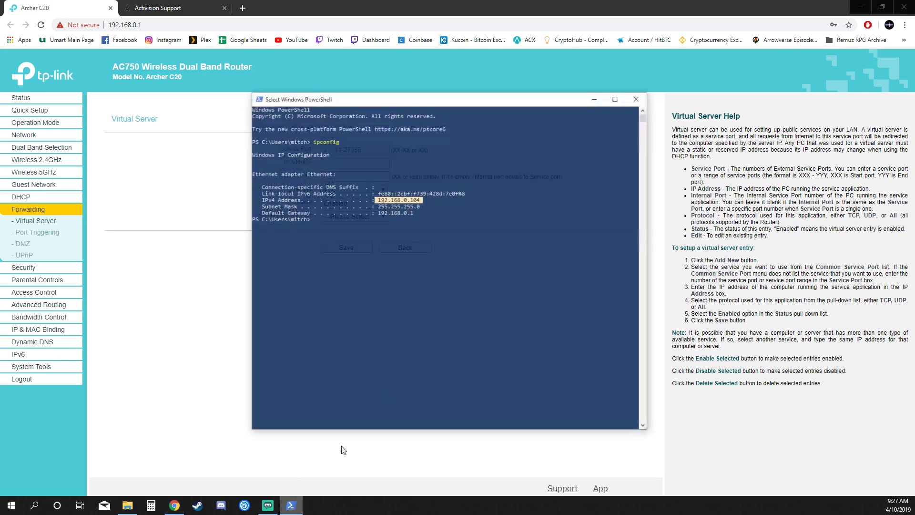
right_click(432, 191)
left_click(236, 199)
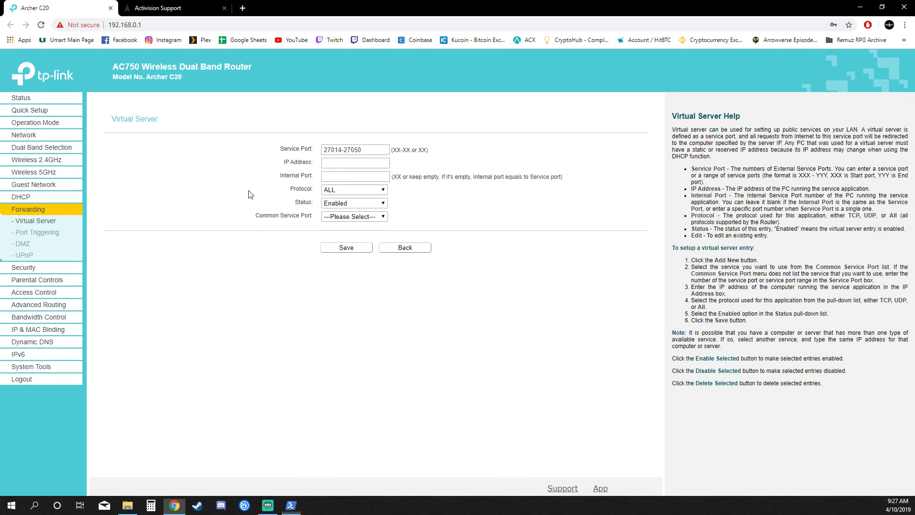
left_click(357, 163)
type("192.168.0.104")
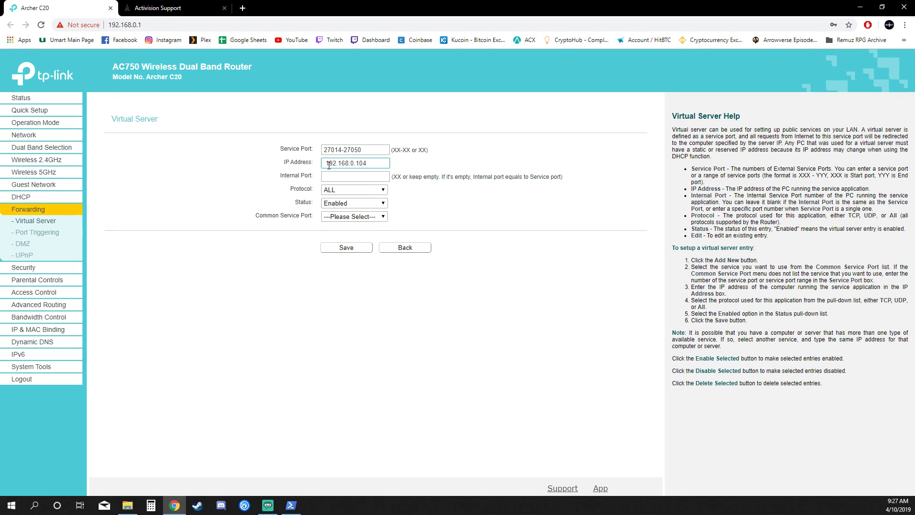
left_click(366, 177)
left_click_drag(368, 150, 282, 145)
left_click(453, 142)
left_click(347, 190)
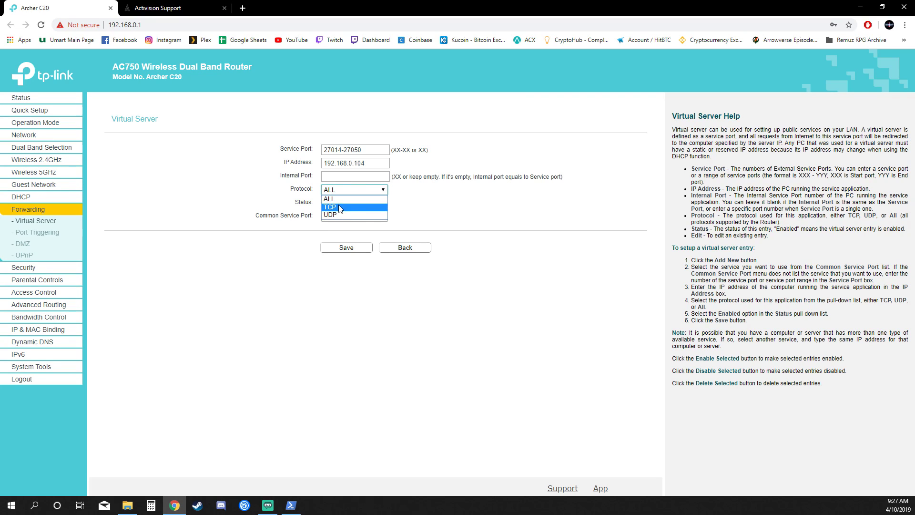
left_click(333, 198)
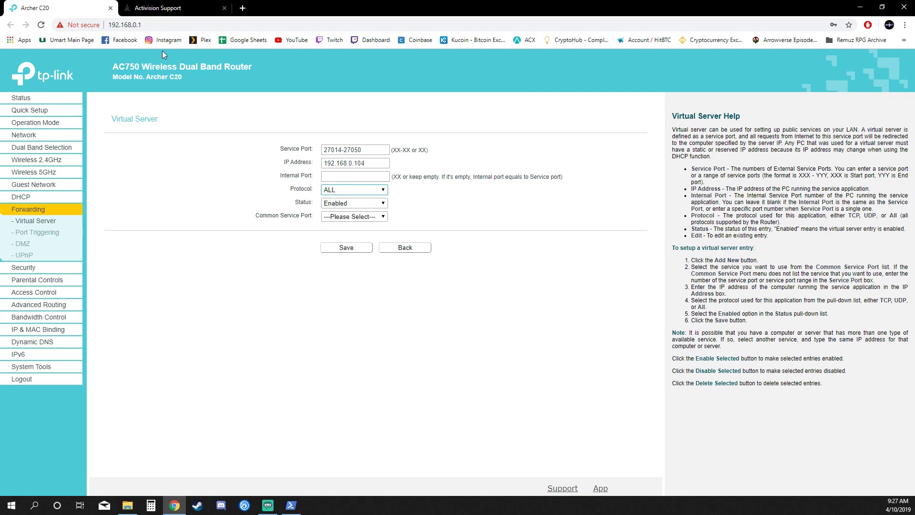
left_click(159, 8)
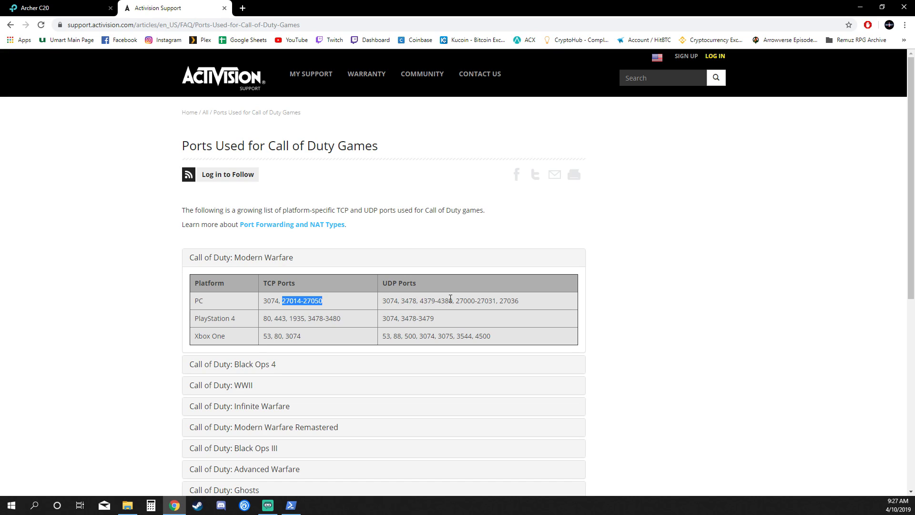
left_click_drag(456, 300, 538, 299)
left_click(534, 303)
left_click_drag(280, 300, 533, 297)
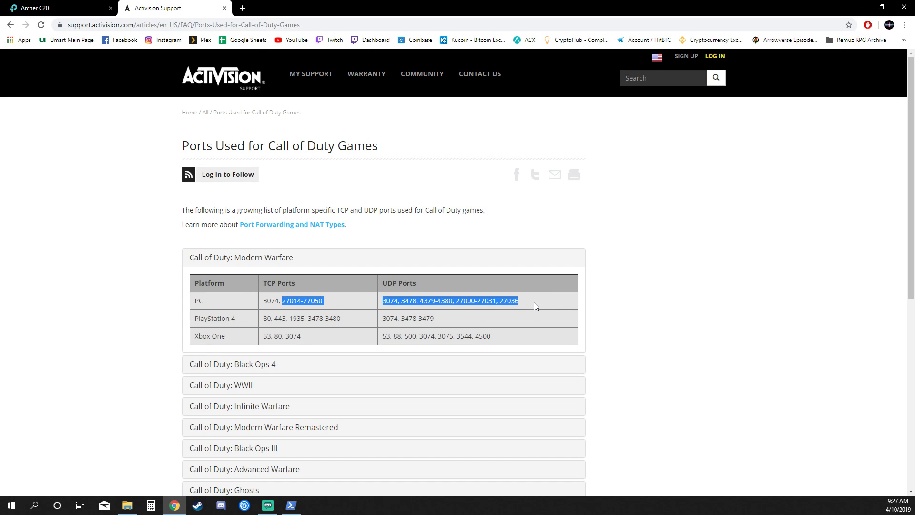
left_click(534, 303)
left_click(78, 8)
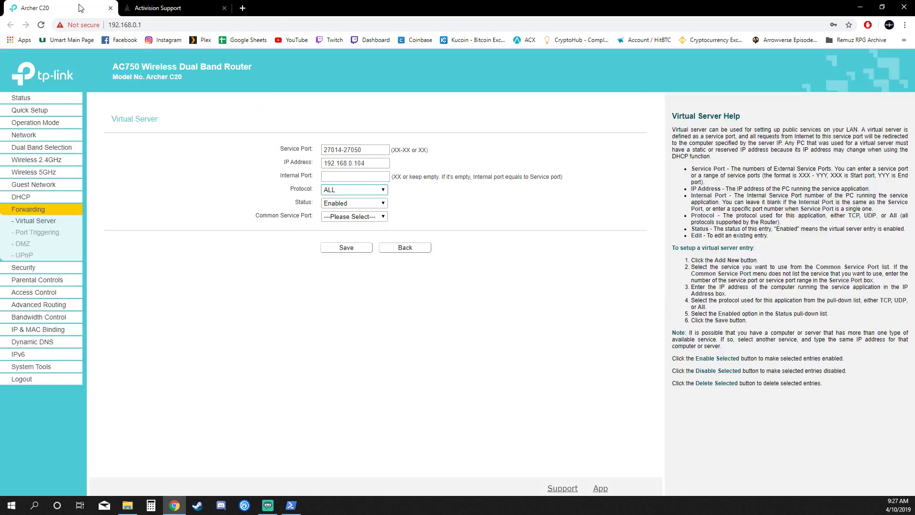
left_click(360, 190)
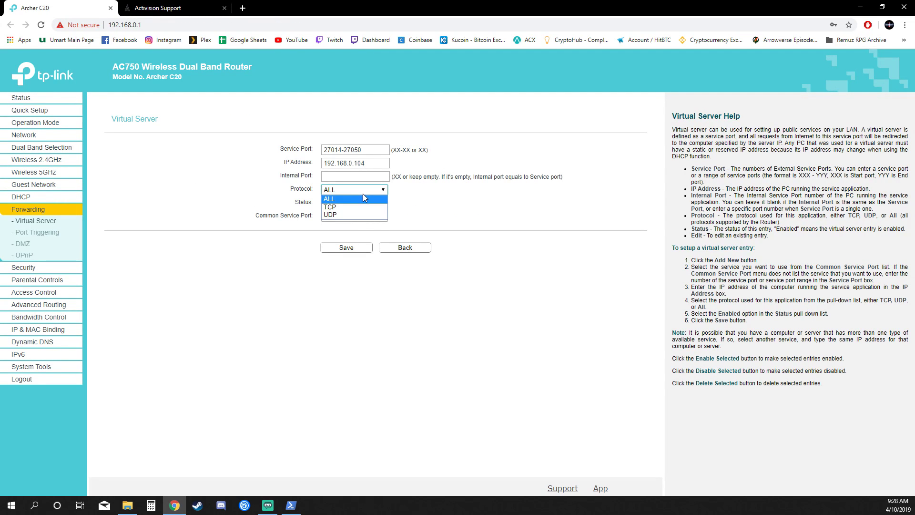
left_click(336, 201)
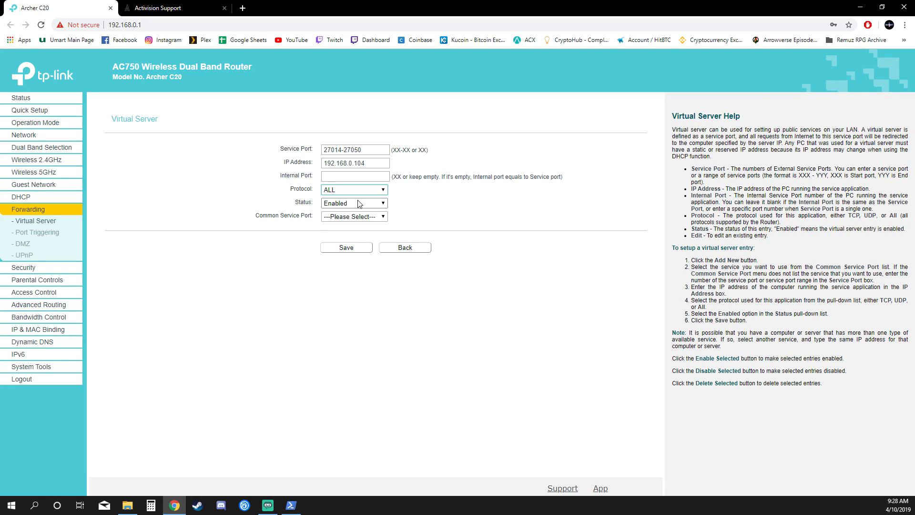
left_click(370, 217)
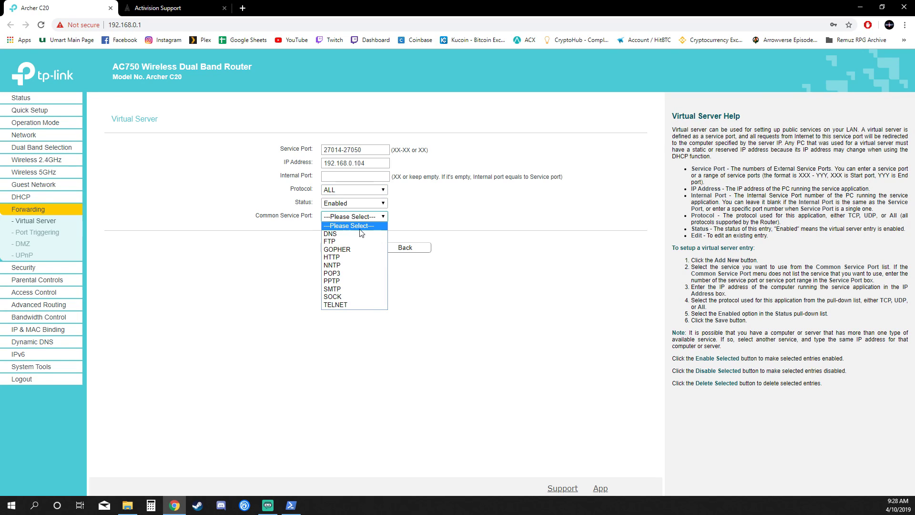
left_click(411, 223)
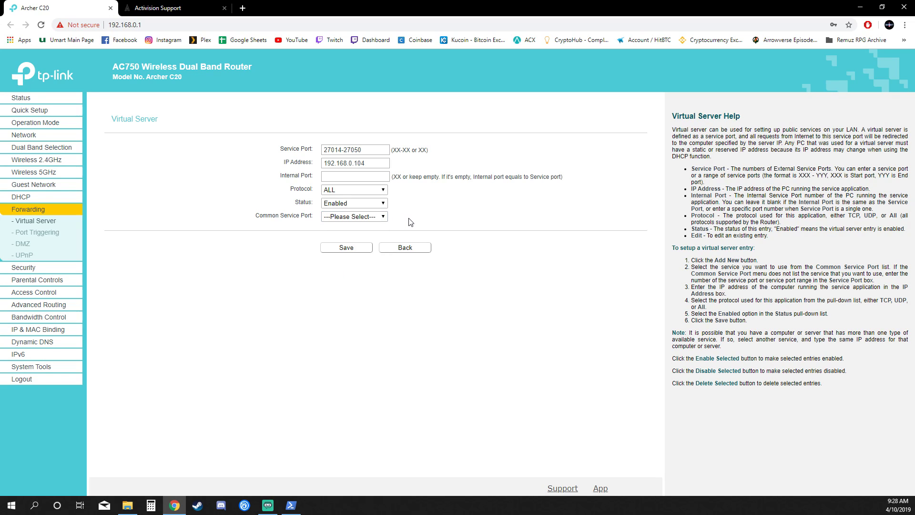
left_click(365, 217)
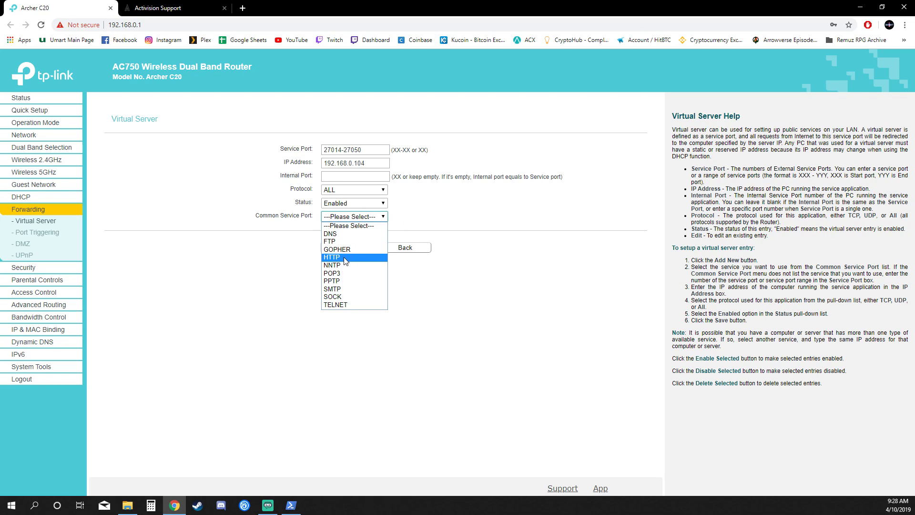
left_click(338, 258)
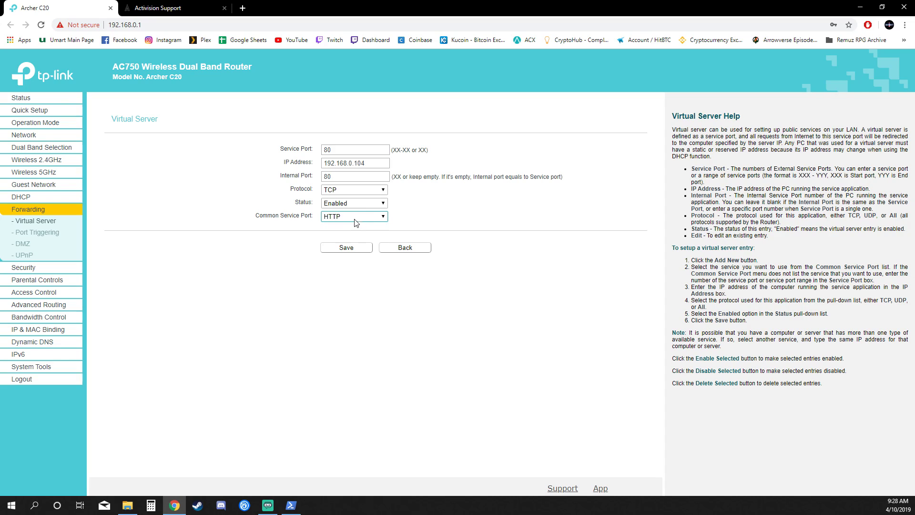
left_click(358, 217)
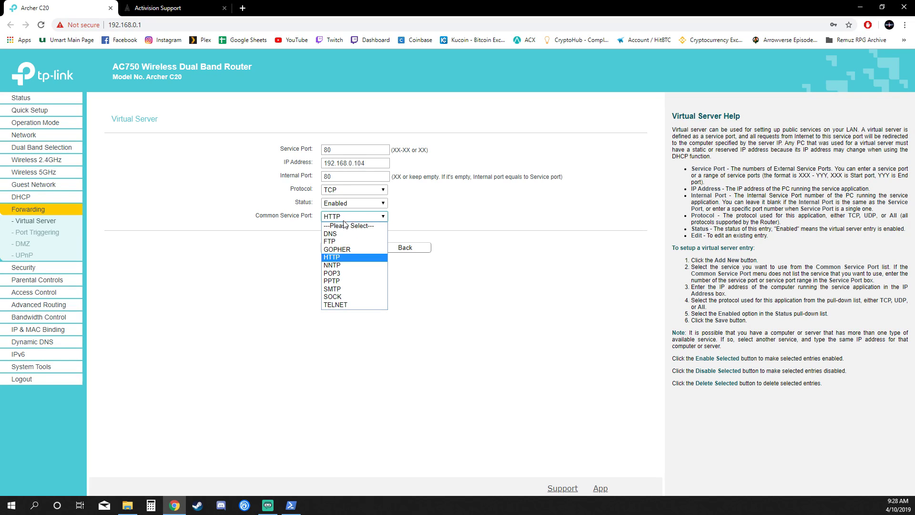
left_click(342, 226)
left_click(337, 148)
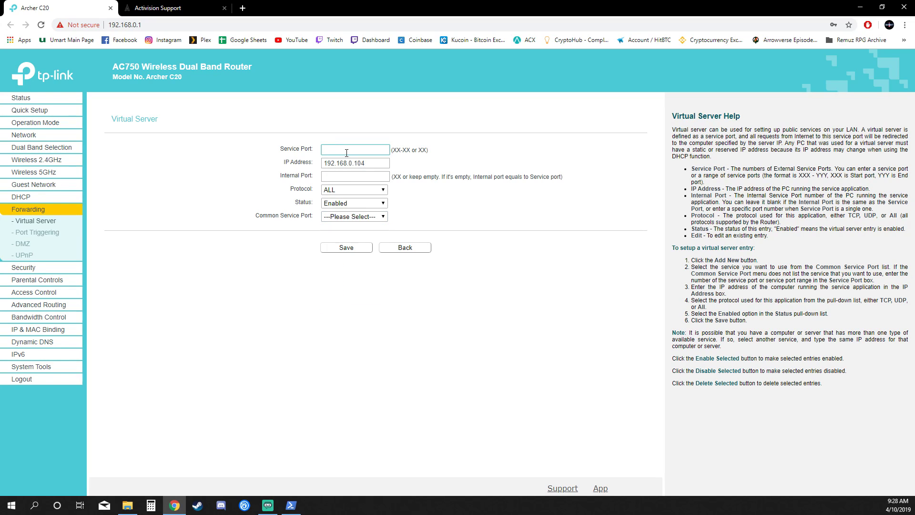
type("3478-3480")
key("ctrl+Tab")
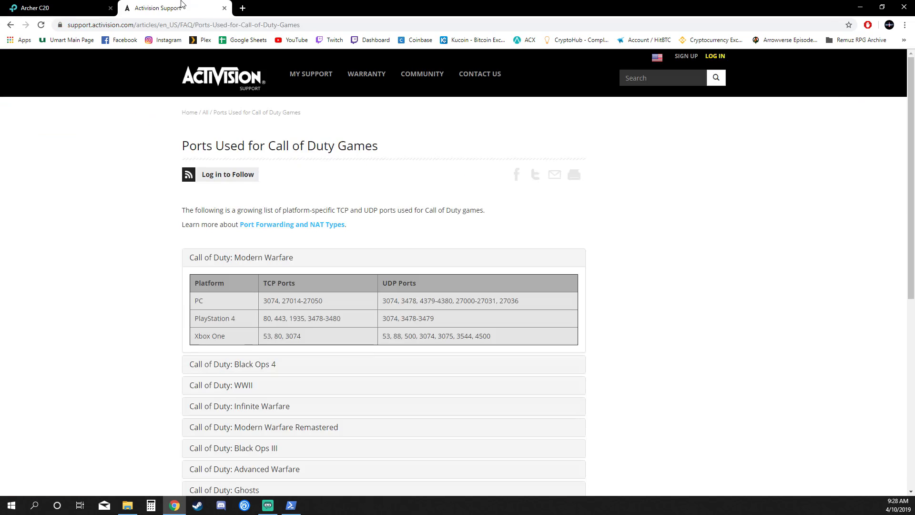
left_click_drag(323, 298, 282, 301)
key("ctrl+c")
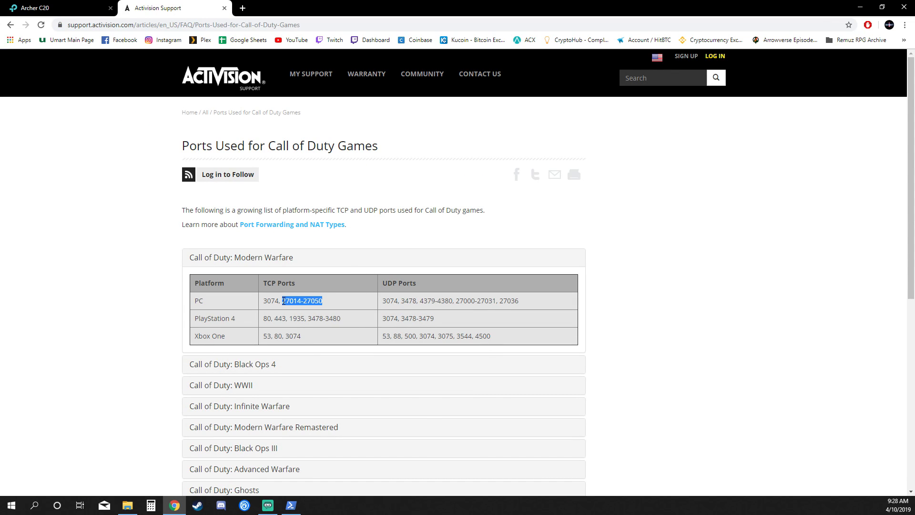
left_click(83, 9)
key("ctrl+v")
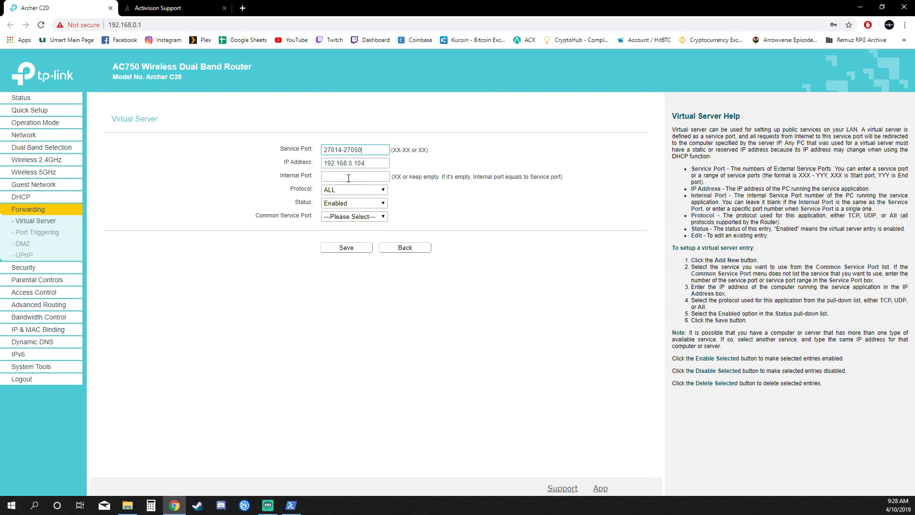
left_click_drag(254, 216, 309, 219)
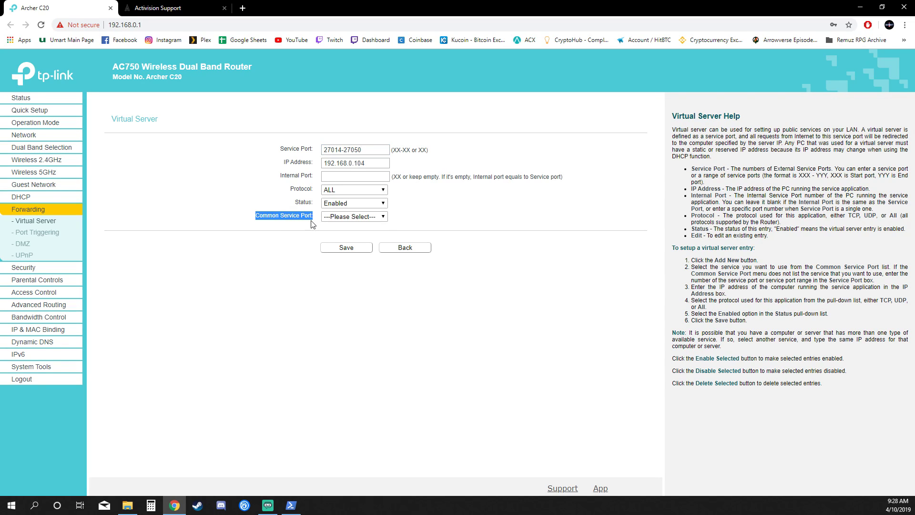
left_click(255, 219)
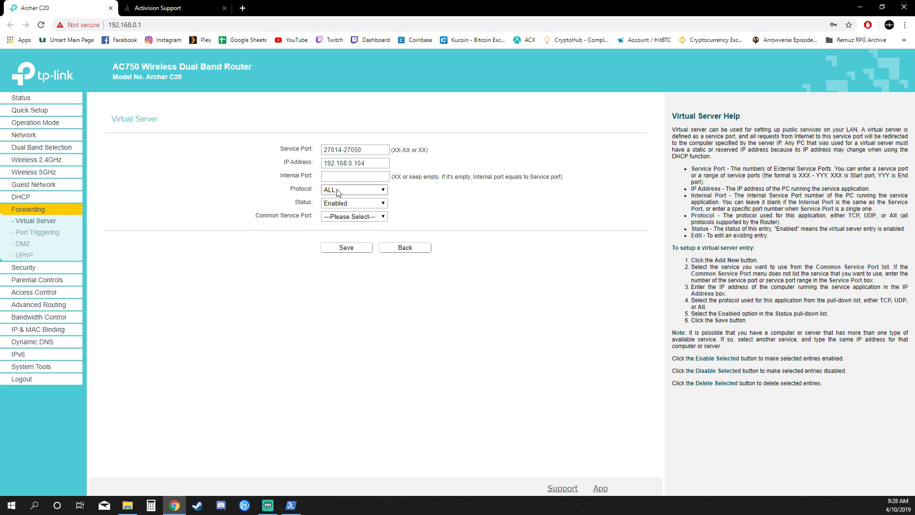
left_click_drag(281, 149, 301, 153)
left_click(448, 157)
Save the new virtual server entry and refresh the UPnP port mappings list.
left_click(211, 255)
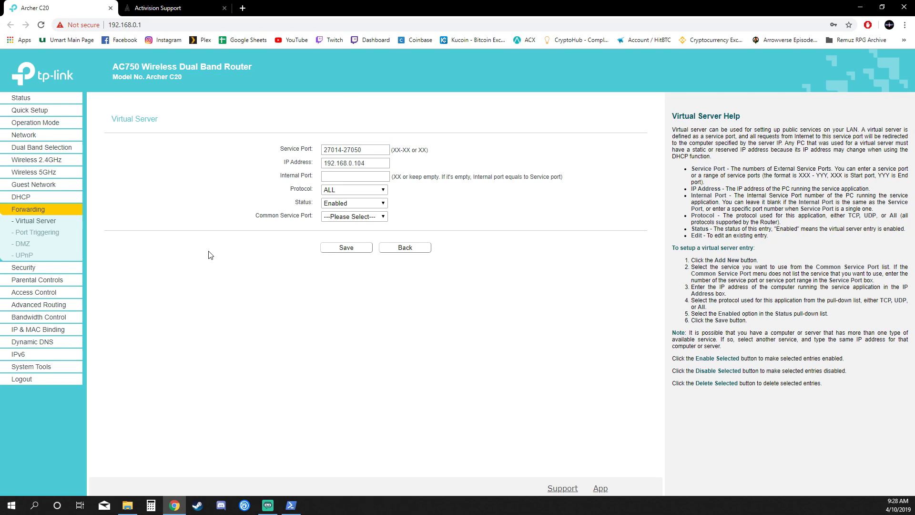
left_click(351, 248)
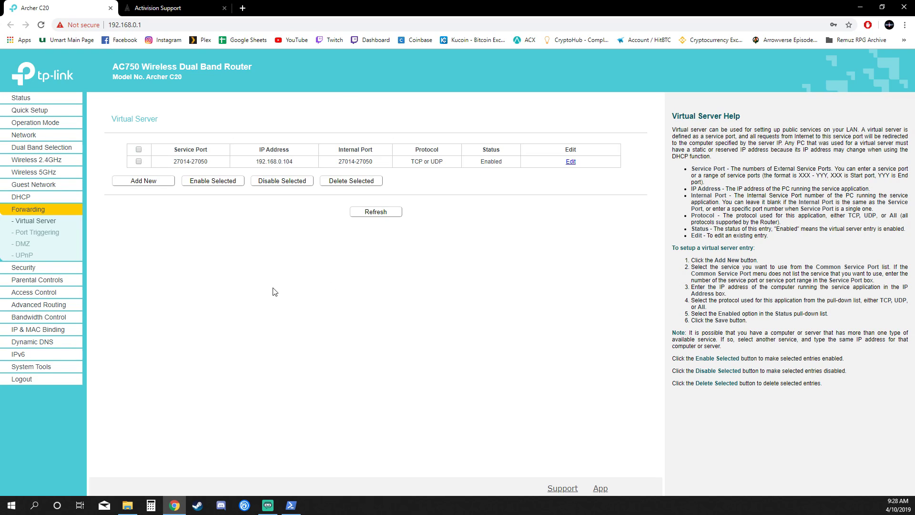
left_click(44, 254)
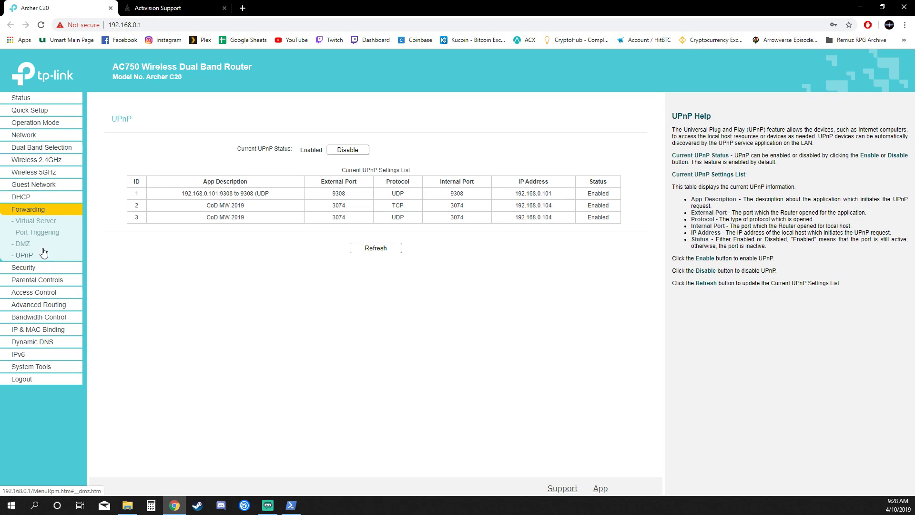
left_click(386, 253)
left_click(38, 224)
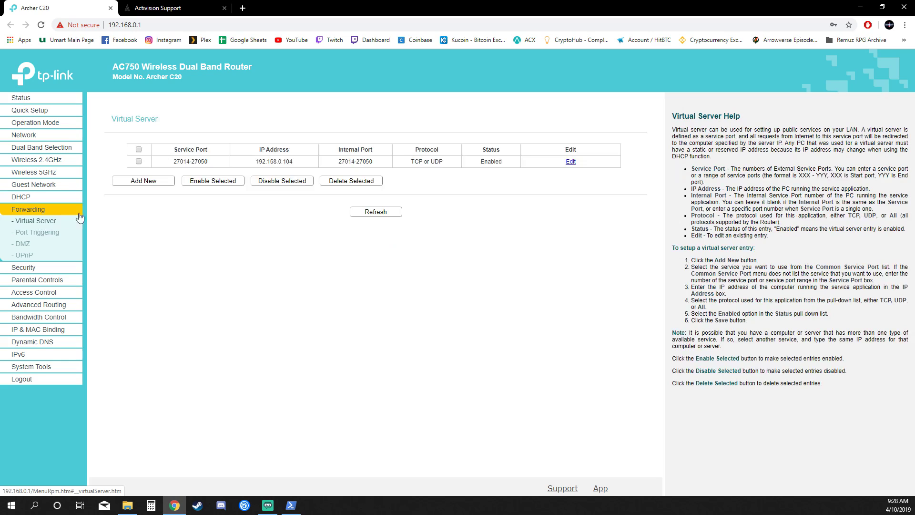
left_click_drag(164, 161, 537, 164)
left_click(530, 165)
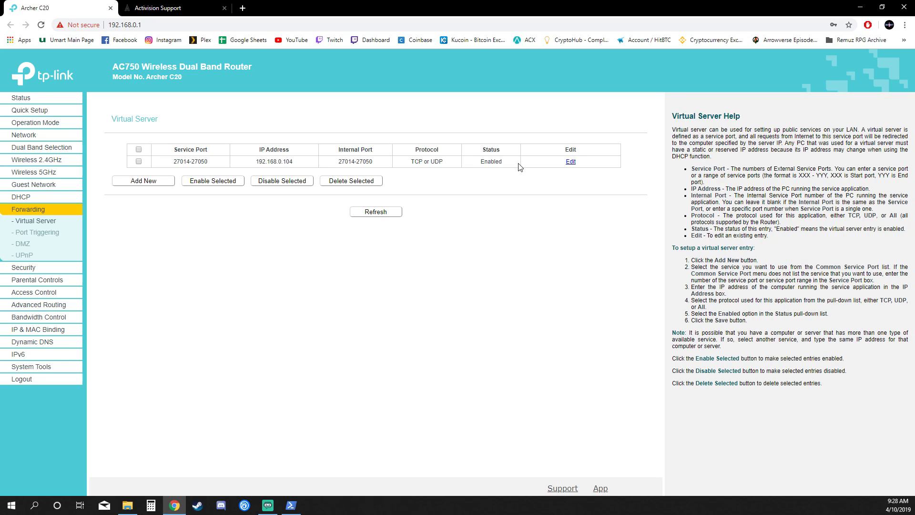
left_click_drag(308, 167, 245, 163)
left_click(315, 156)
left_click_drag(338, 162, 384, 163)
left_click(383, 163)
left_click_drag(480, 161, 514, 162)
left_click(514, 163)
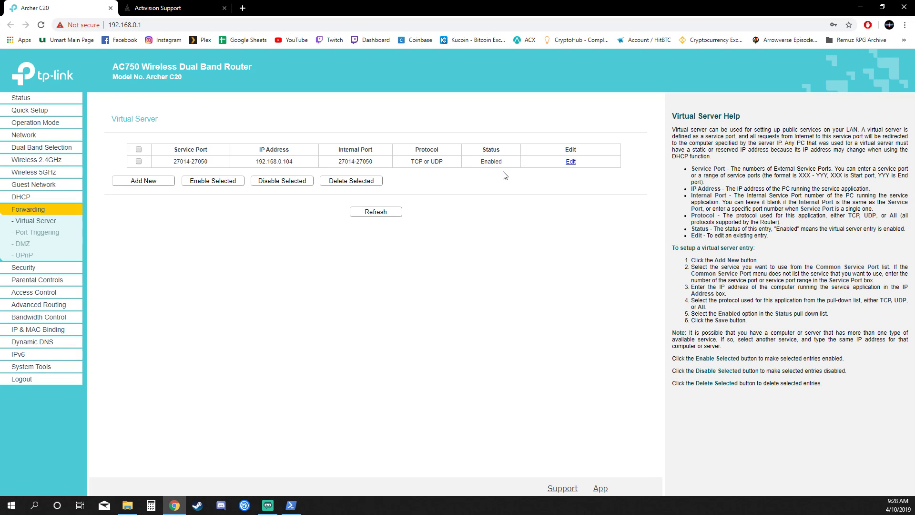